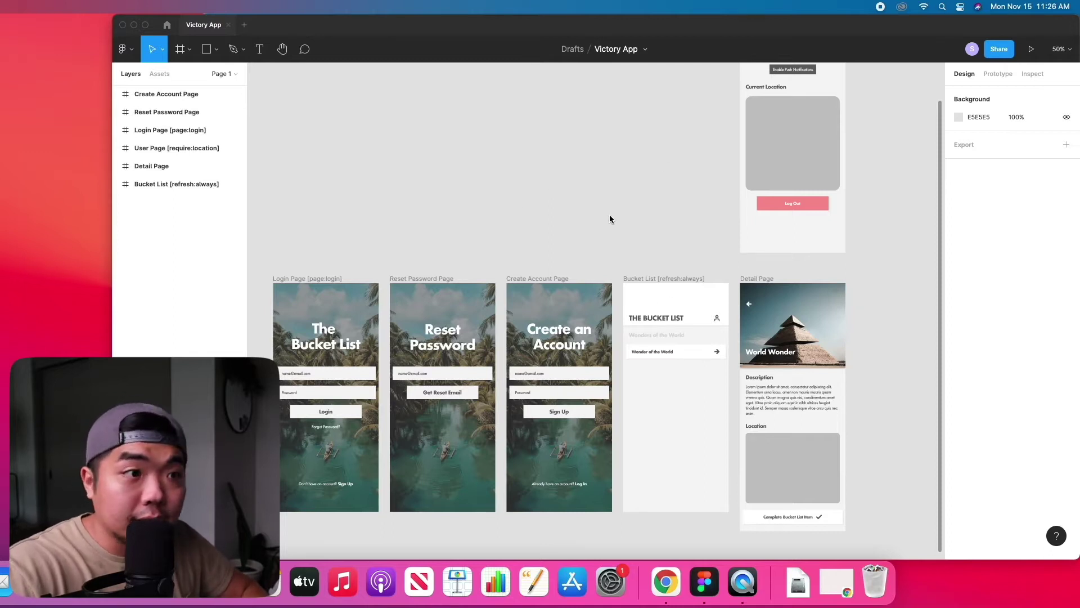
Step: Inspect the Figma Detail Page and its Complete Bucket List Item button, then go to Bravo's Victory App
{"action": "scroll", "coordinate": [624, 212], "scroll_direction": "down", "scroll_amount": 1}
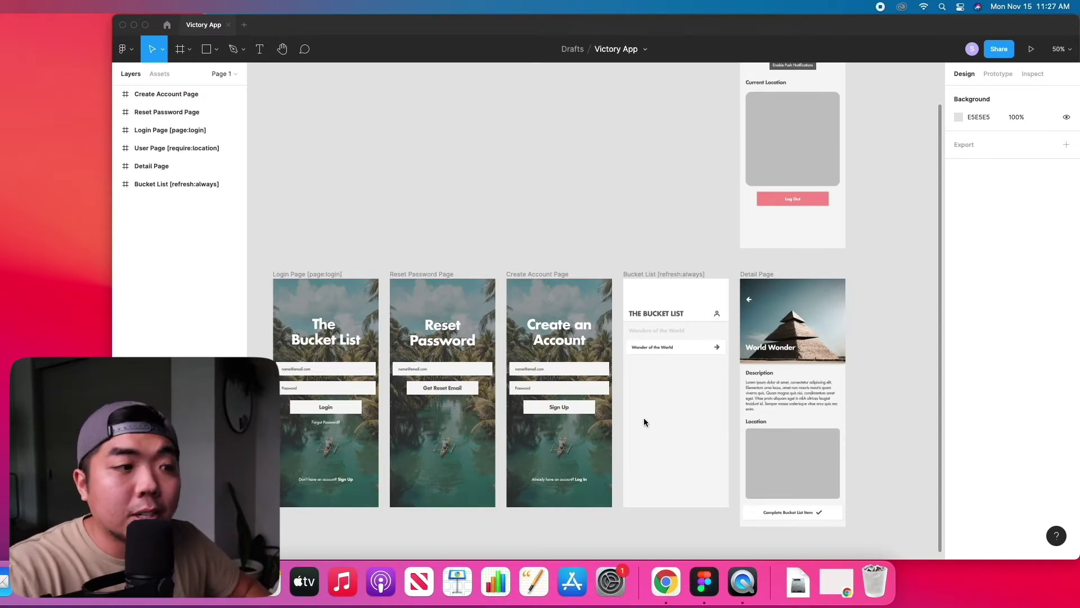
{"action": "scroll", "coordinate": [719, 353], "scroll_direction": "down", "scroll_amount": 3}
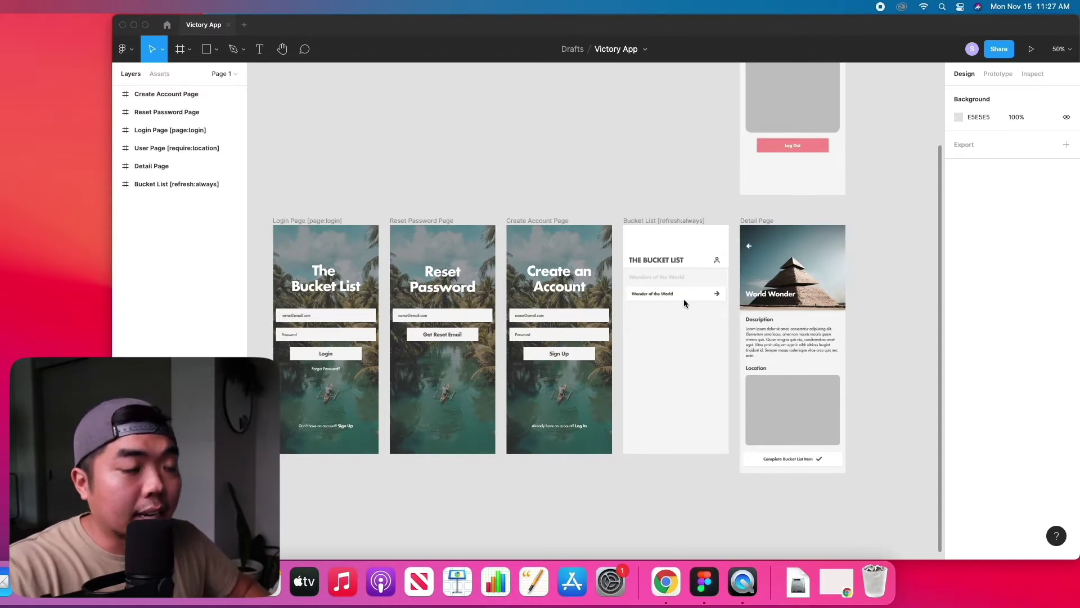
{"action": "scroll", "coordinate": [787, 367], "scroll_direction": "right", "scroll_amount": 3}
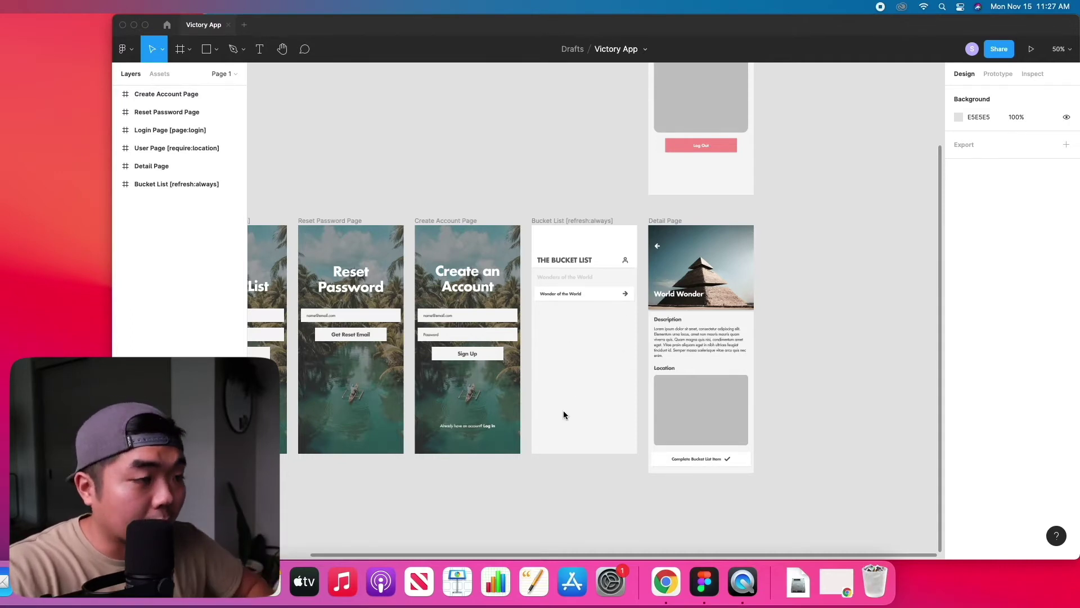
{"action": "scroll", "coordinate": [564, 414], "scroll_direction": "right", "scroll_amount": 1}
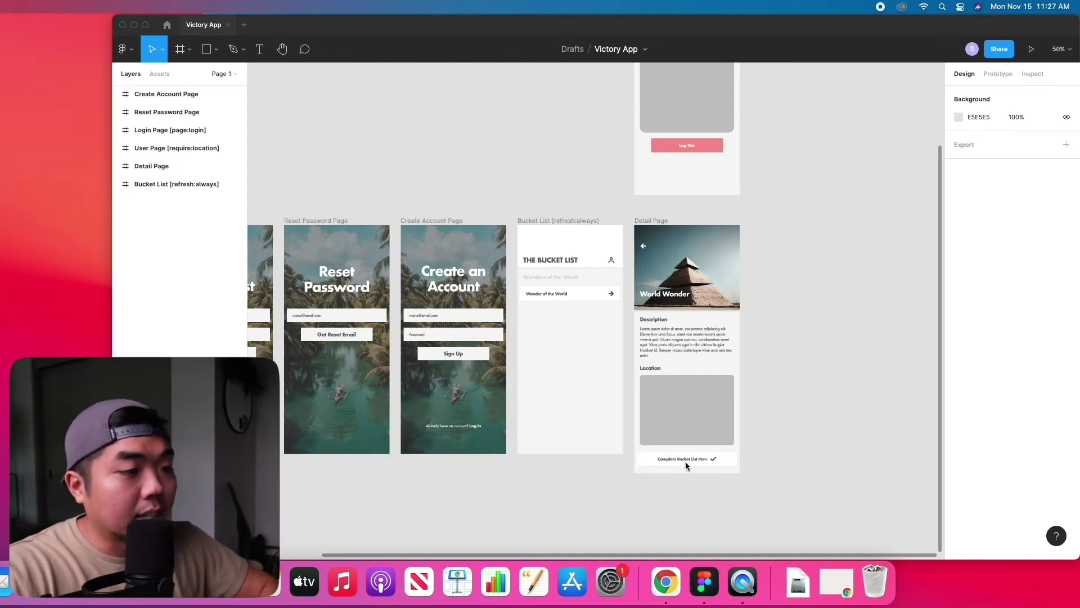
{"action": "key", "text": "shift+0"}
{"action": "scroll", "coordinate": [738, 484], "scroll_direction": "down", "scroll_amount": 3}
{"action": "scroll", "coordinate": [730, 483], "scroll_direction": "right", "scroll_amount": 1}
{"action": "scroll", "coordinate": [715, 475], "scroll_direction": "right", "scroll_amount": 5}
{"action": "scroll", "coordinate": [675, 444], "scroll_direction": "up", "scroll_amount": 2}
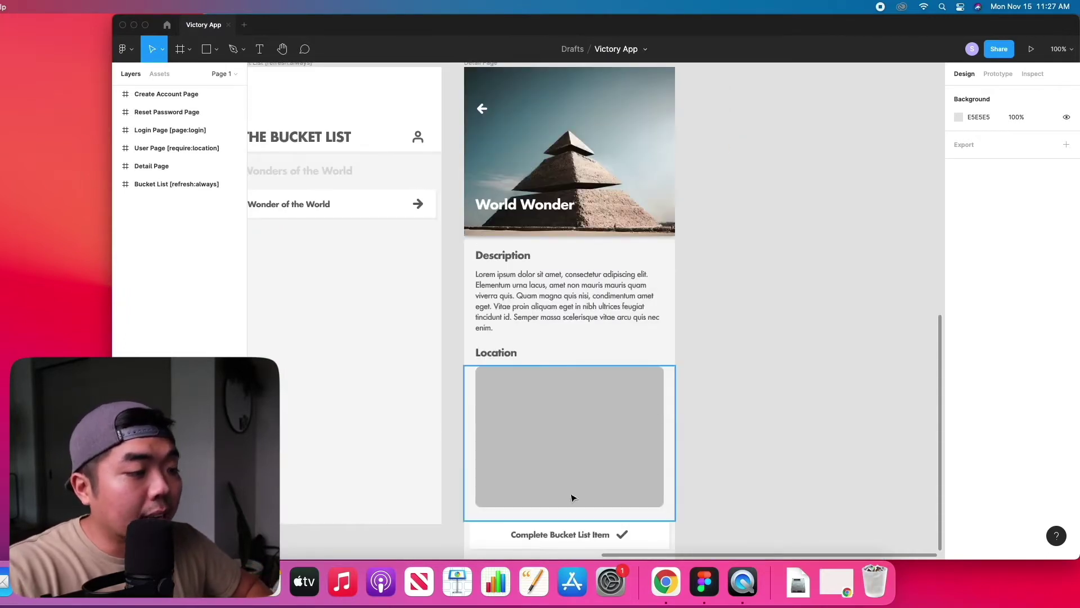
{"action": "scroll", "coordinate": [579, 540], "scroll_direction": "down", "scroll_amount": 2}
{"action": "scroll", "coordinate": [602, 501], "scroll_direction": "up", "scroll_amount": 1}
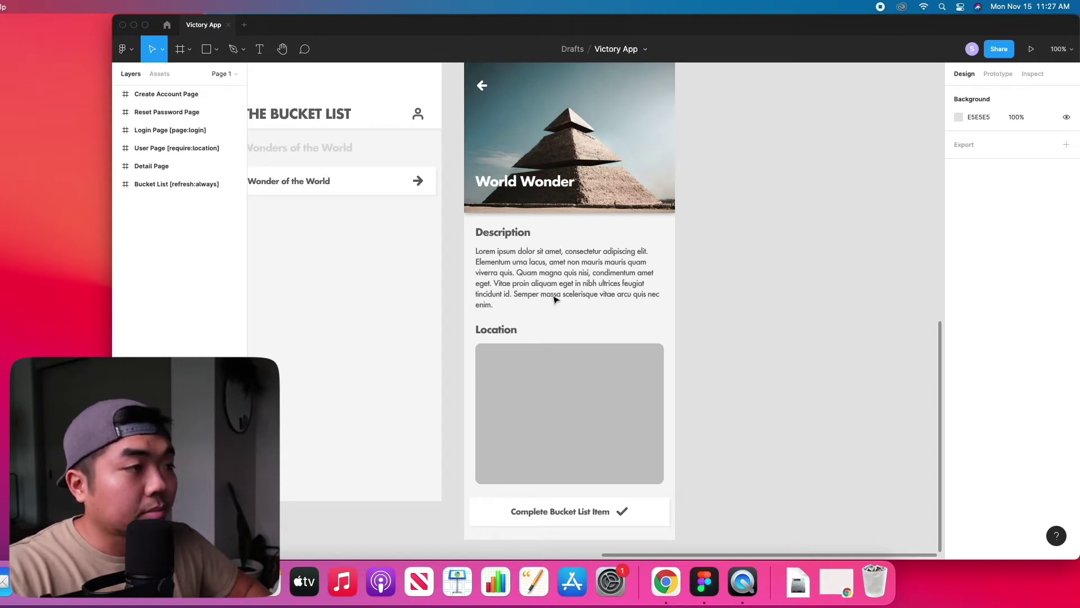
{"action": "key", "text": "ctrl+Right"}
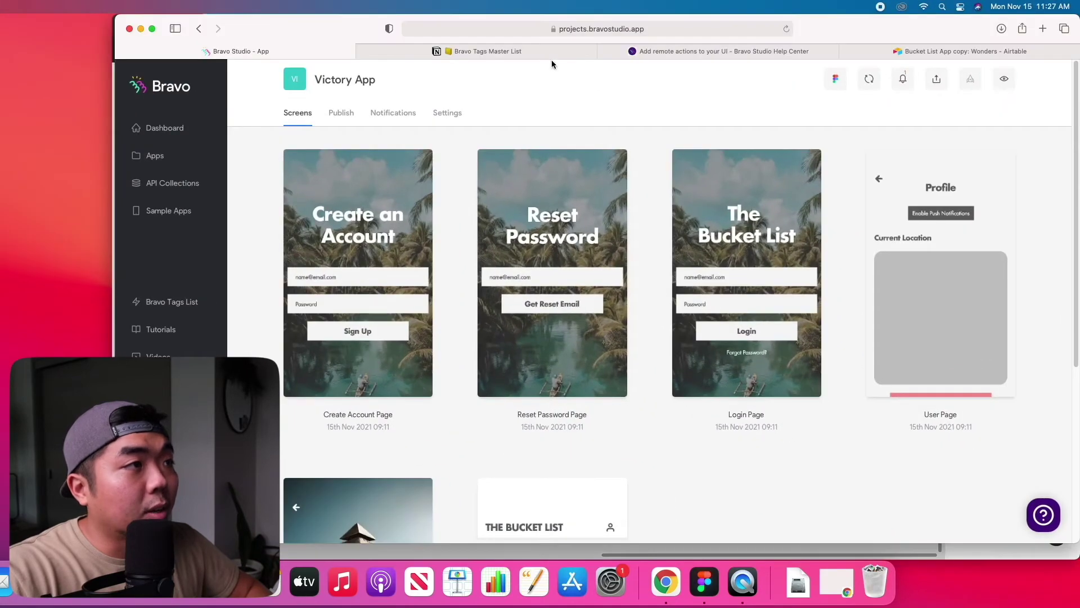
Step: Bring up the Bravo Tags list's Actions section showing the [action:remote] tag
{"action": "left_click", "coordinate": [184, 311]}
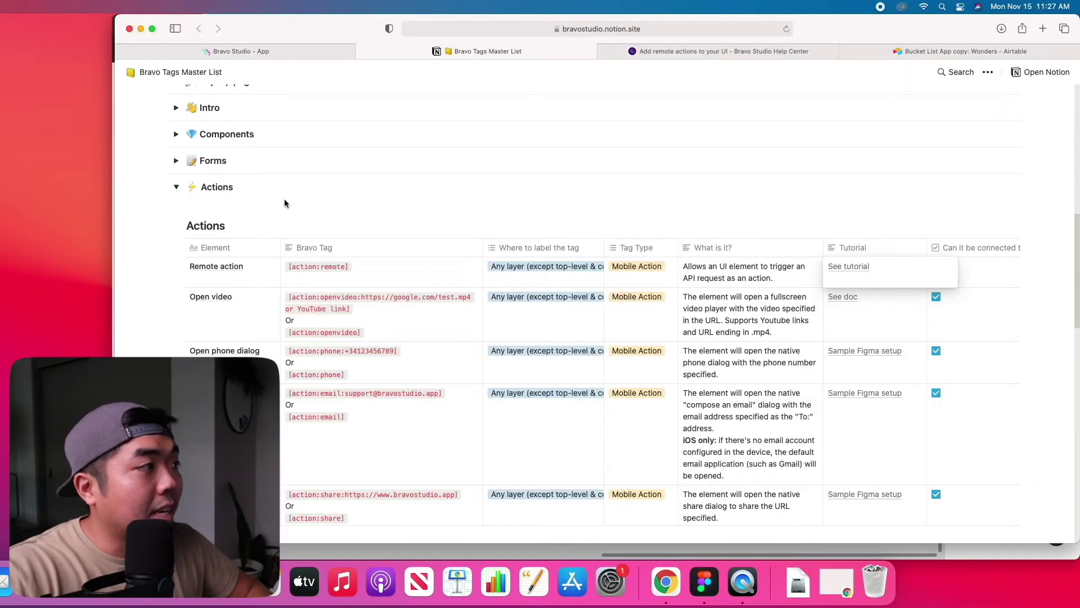
{"action": "scroll", "coordinate": [234, 197], "scroll_direction": "up", "scroll_amount": 1}
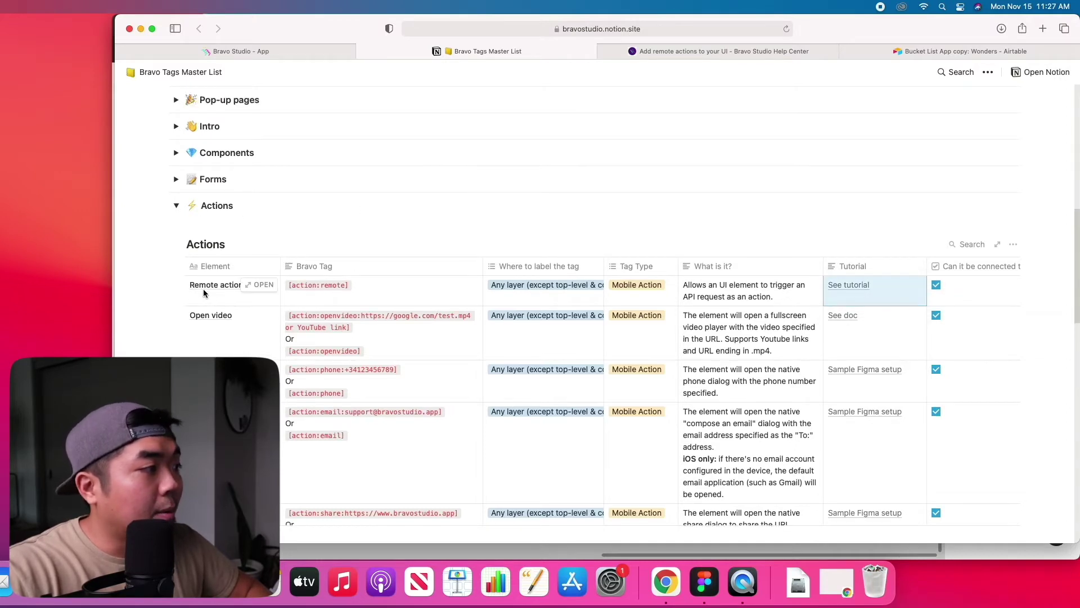
Step: Read through the Help Center article on remote actions
{"action": "left_click", "coordinate": [775, 54]}
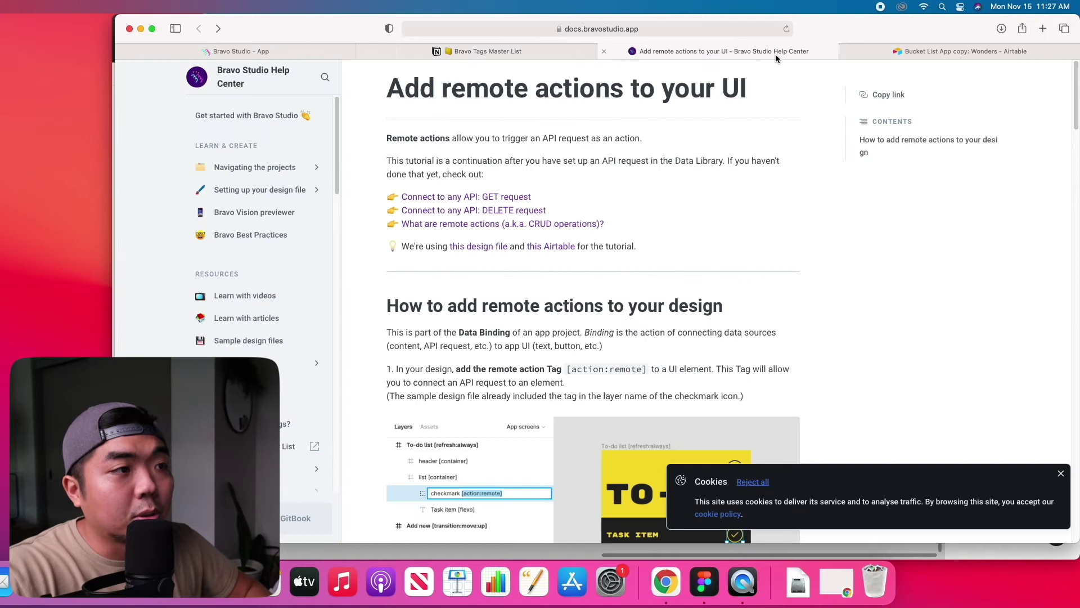
{"action": "scroll", "coordinate": [688, 287], "scroll_direction": "down", "scroll_amount": 1}
{"action": "scroll", "coordinate": [684, 281], "scroll_direction": "up", "scroll_amount": 1}
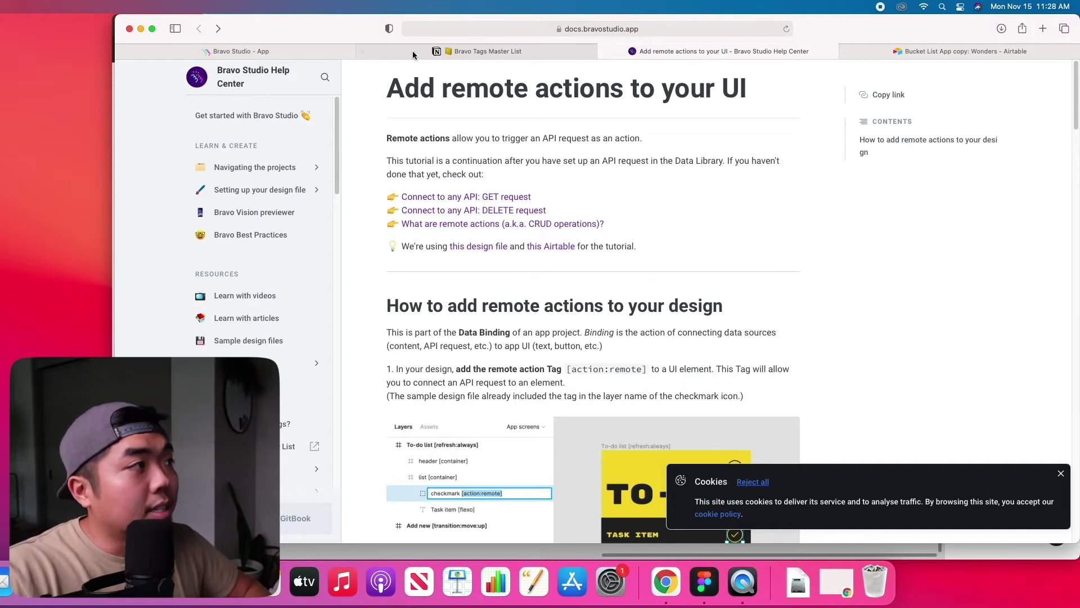
Step: Open the Bucket List App copy API collection, then view the Airtable Wonders table
{"action": "left_click", "coordinate": [315, 57]}
{"action": "left_click", "coordinate": [168, 186]}
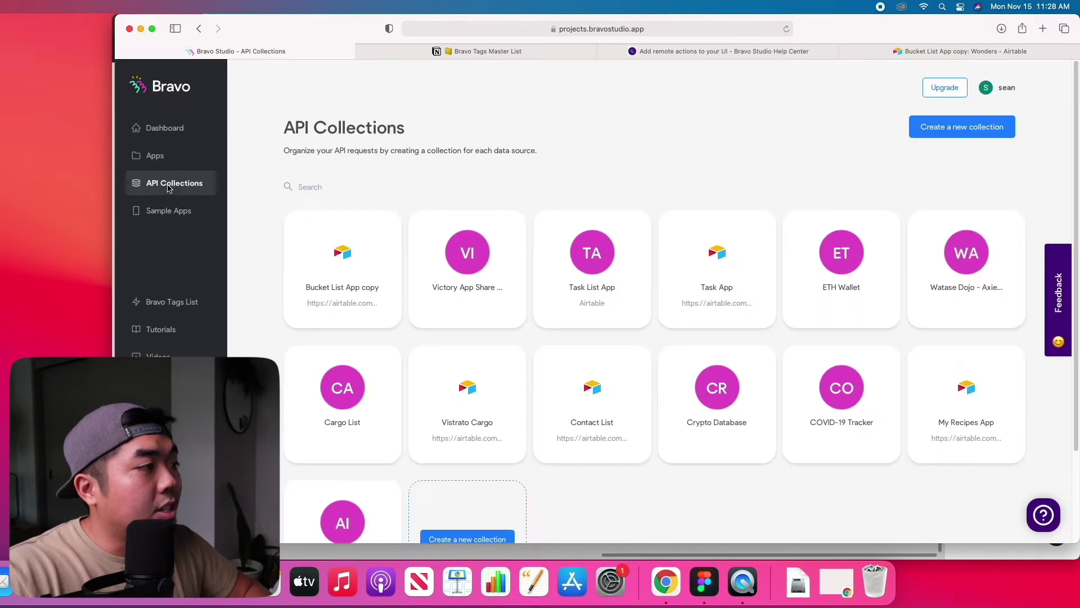
{"action": "left_click", "coordinate": [346, 287]}
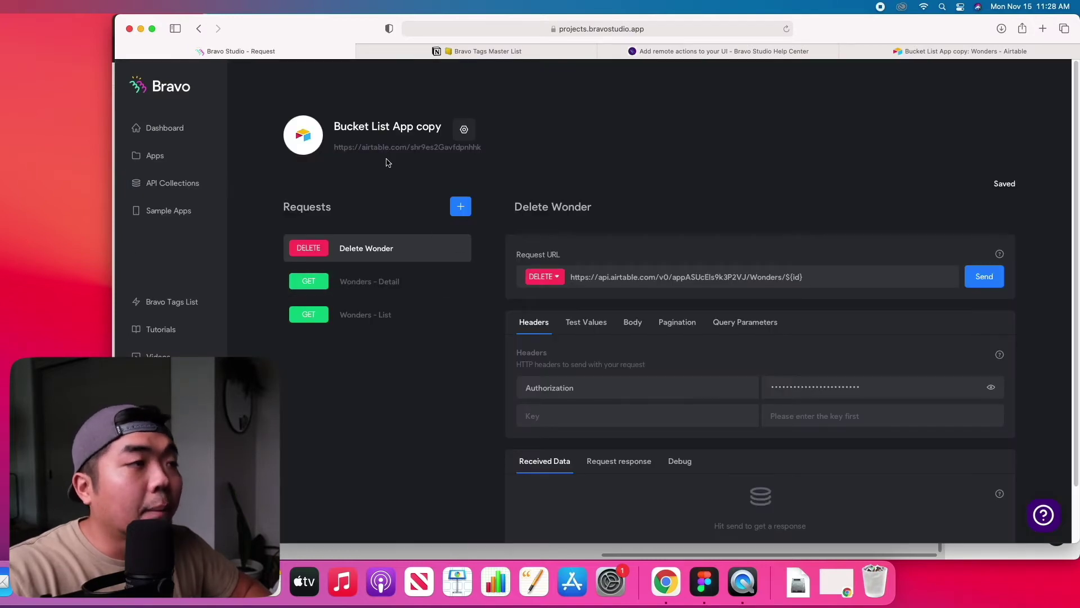
{"action": "left_click", "coordinate": [911, 52]}
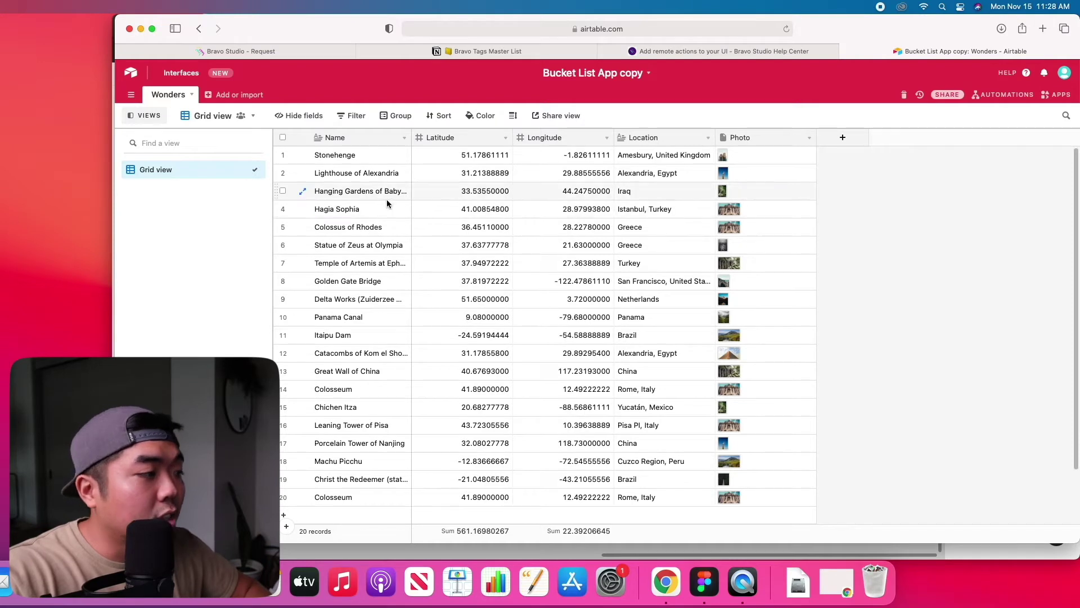
Step: Scroll through the 20 Wonders records, then return to the Delete Wonder request
{"action": "scroll", "coordinate": [415, 352], "scroll_direction": "down", "scroll_amount": 3}
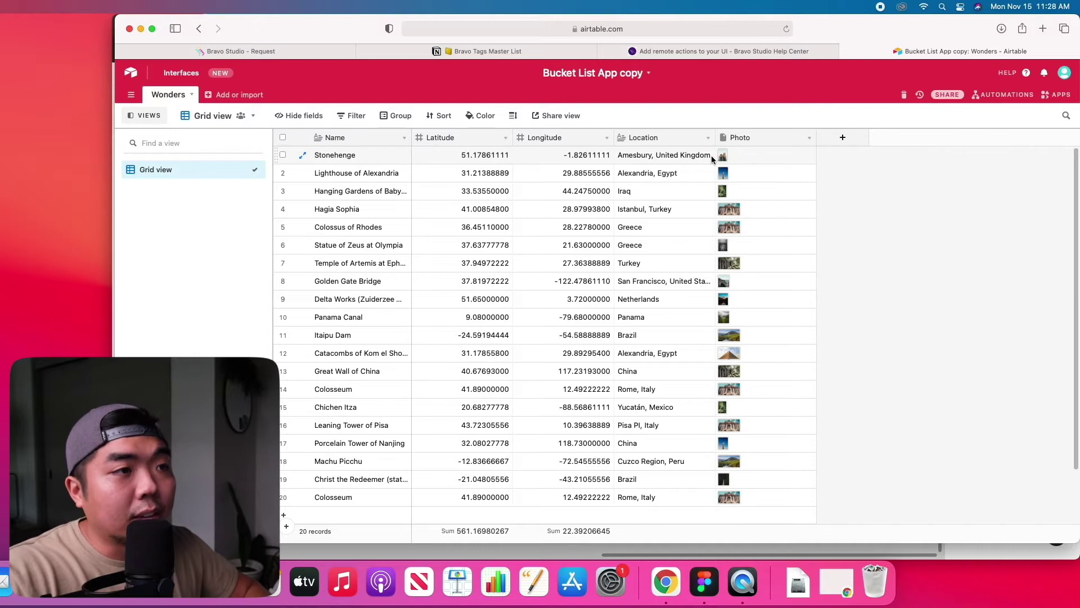
{"action": "key", "text": "ctrl+Tab"}
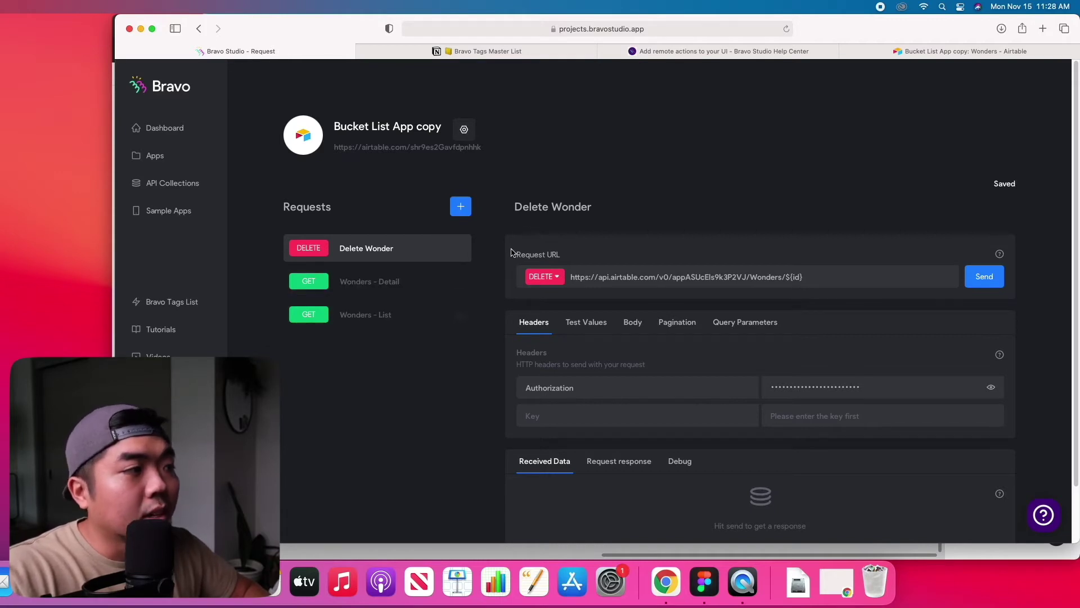
Step: Check the Delete Wonder request keeps the DELETE method and its name, then return to Figma
{"action": "left_click", "coordinate": [555, 280]}
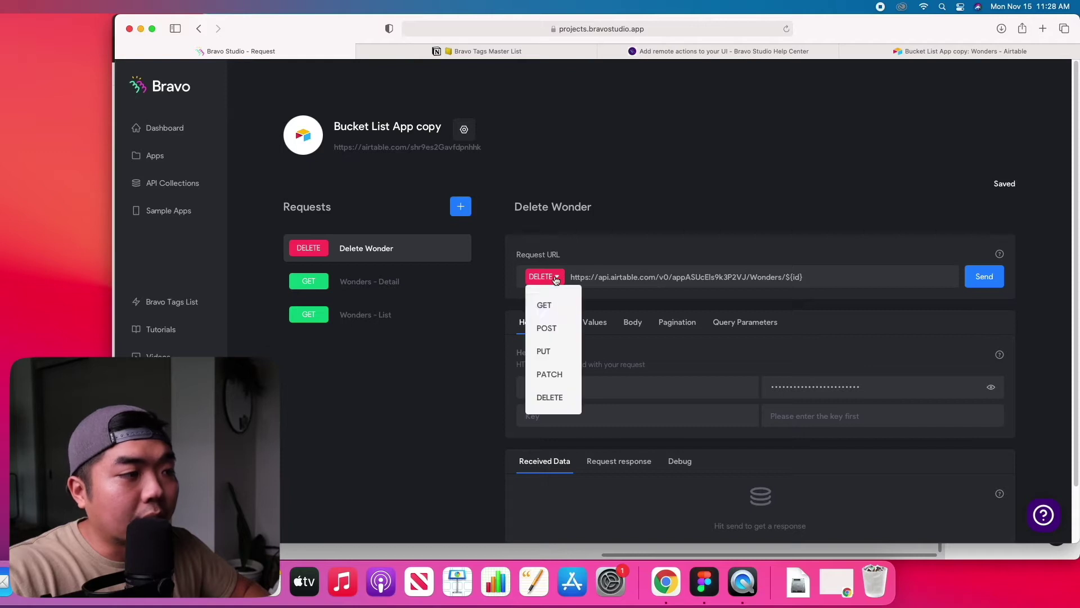
{"action": "left_click", "coordinate": [668, 210]}
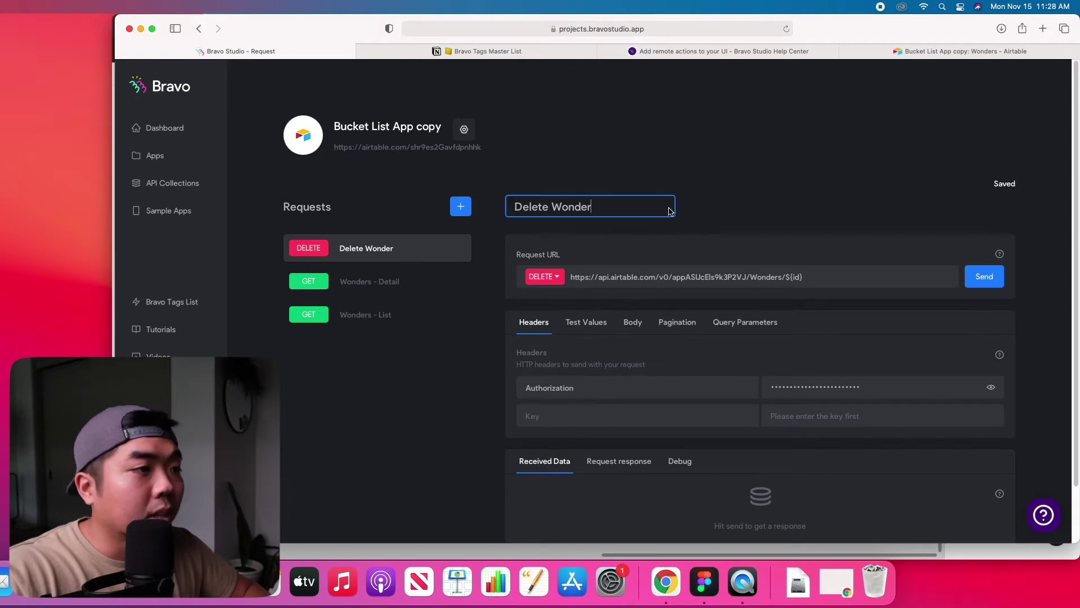
{"action": "left_click", "coordinate": [631, 252]}
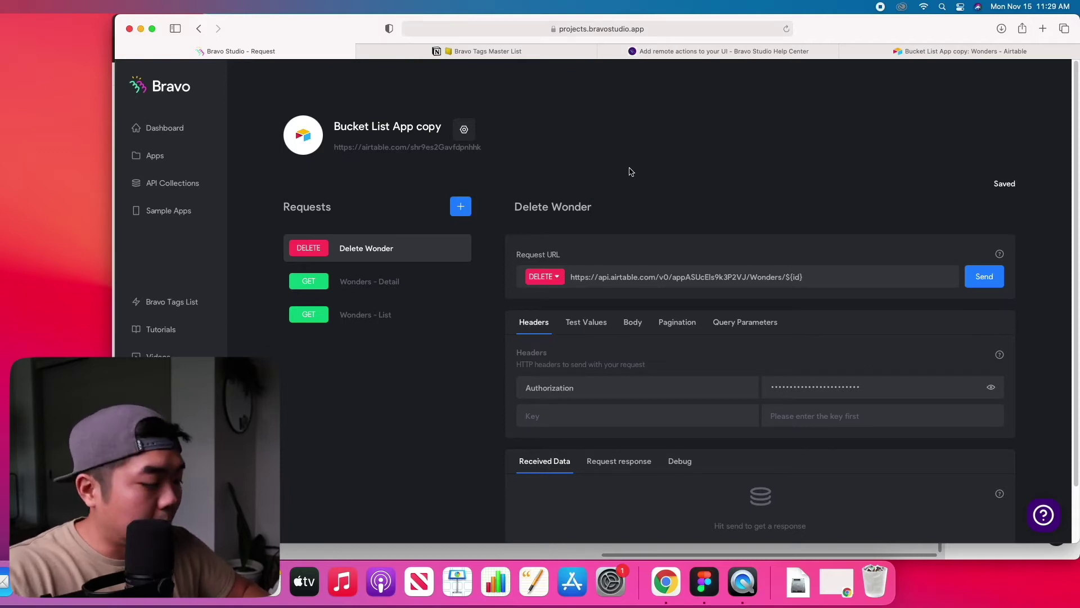
{"action": "key", "text": "super+Tab"}
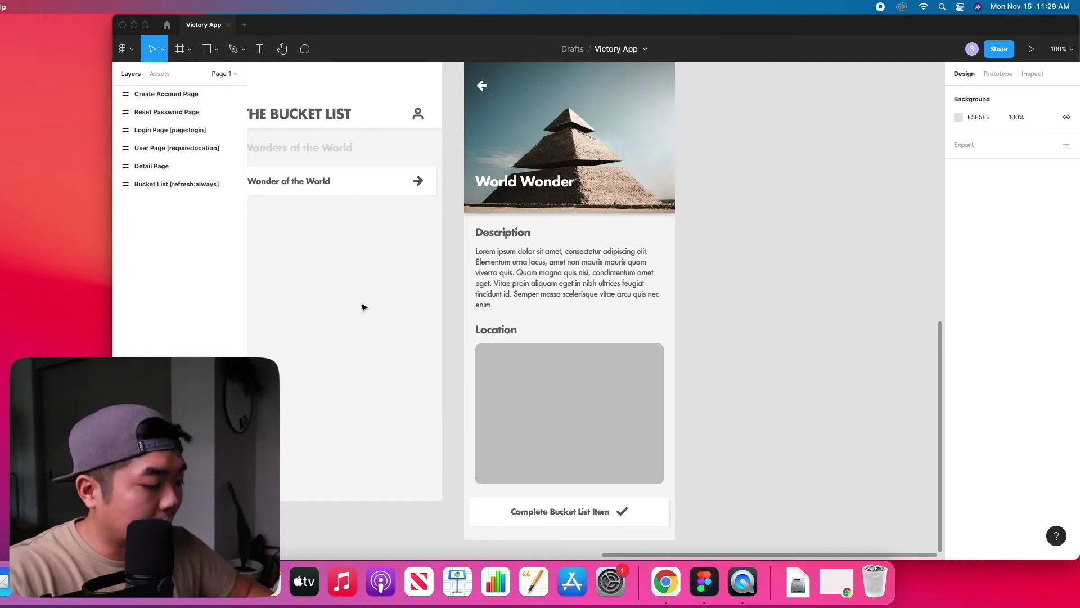
Step: Bring the browser window with Bravo Studio's Delete Wonder request back to the front
{"action": "key", "text": "ctrl+Up"}
{"action": "left_click", "coordinate": [849, 313]}
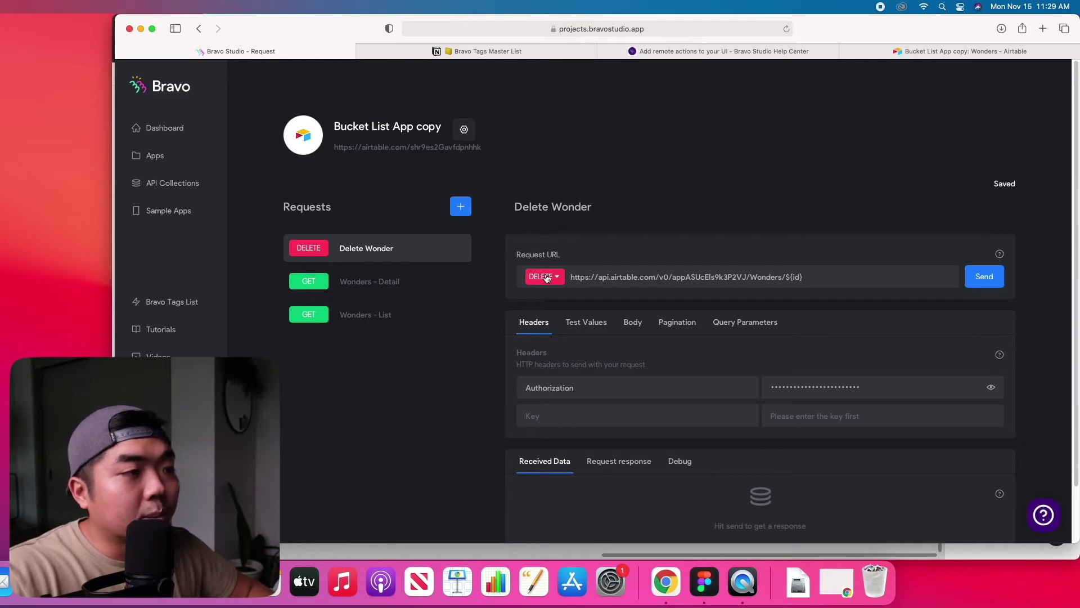
Step: From the Airtable Wonders table, open the Bucket List App copy base's API documentation
{"action": "left_click", "coordinate": [910, 54]}
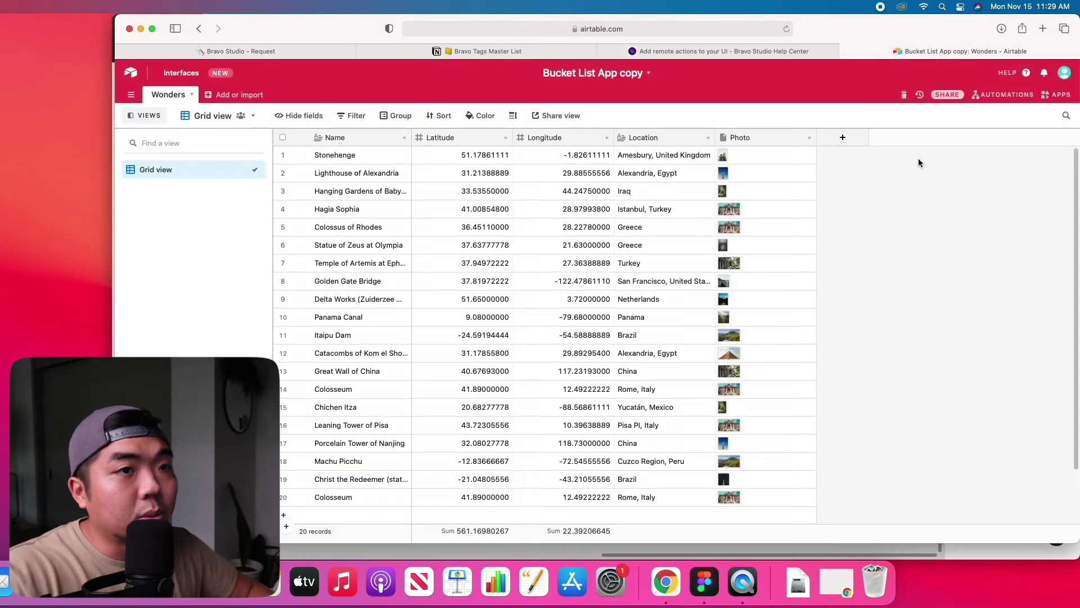
{"action": "left_click", "coordinate": [1066, 74]}
{"action": "left_click", "coordinate": [1028, 75]}
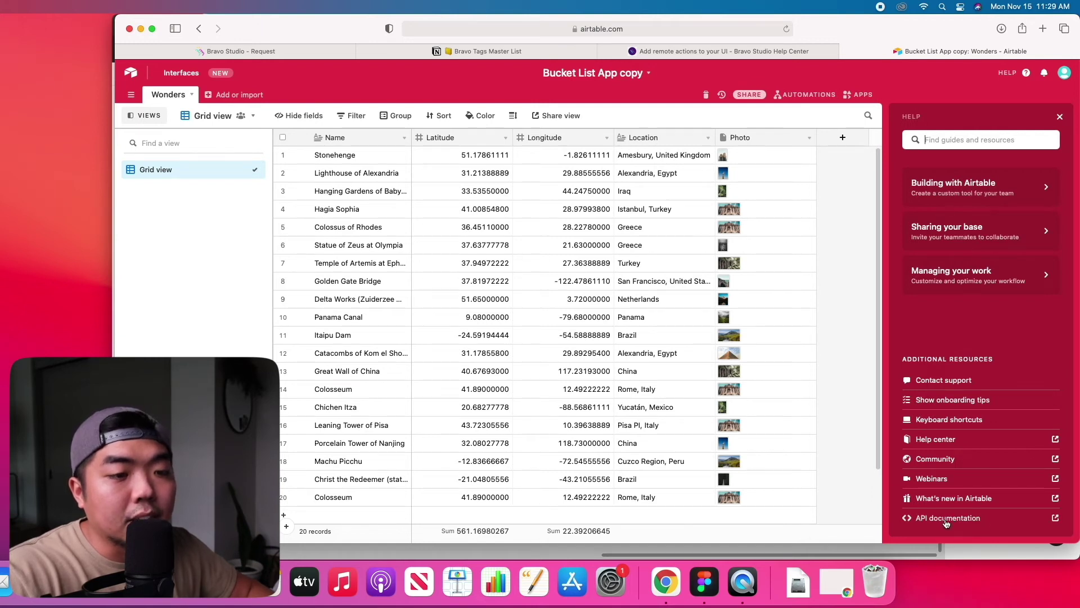
{"action": "left_click", "coordinate": [945, 519]}
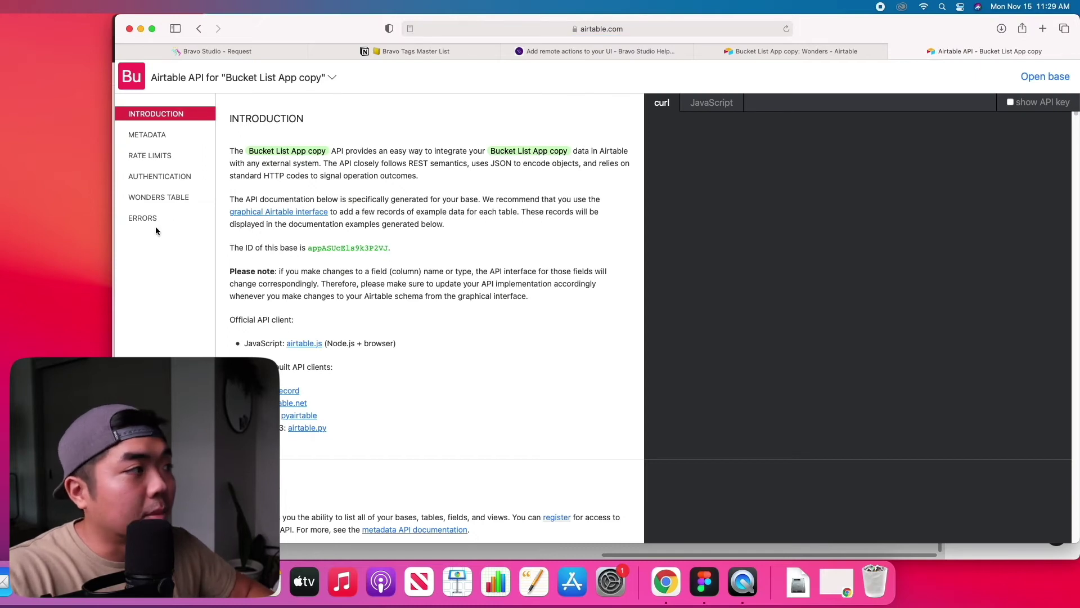
Step: Review the API docs' authentication and Wonders delete-records sections, then return to the Delete Wonder request
{"action": "left_click", "coordinate": [169, 179]}
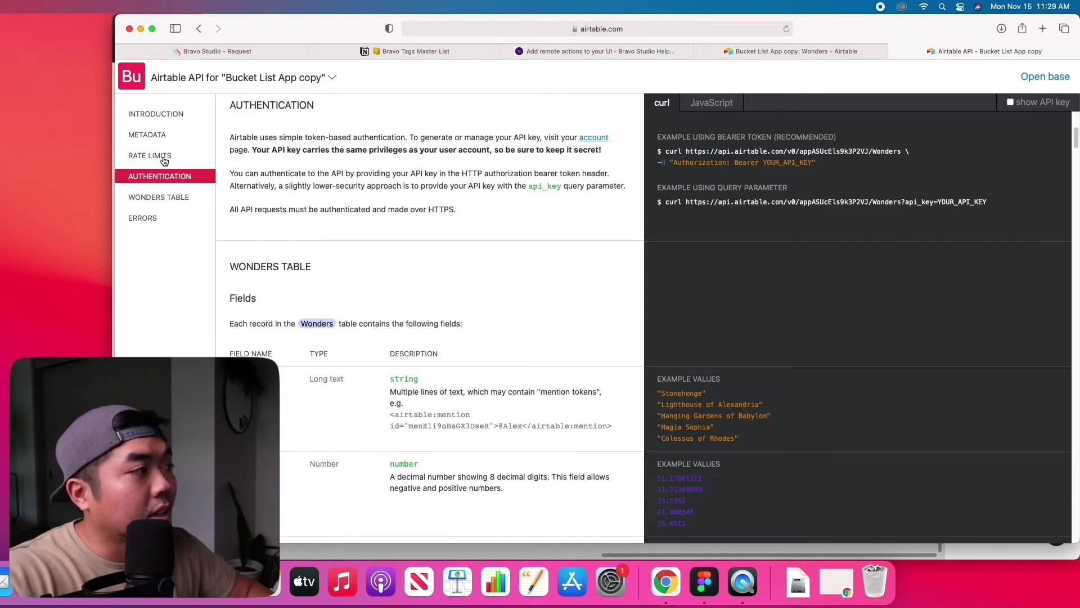
{"action": "left_click", "coordinate": [173, 206]}
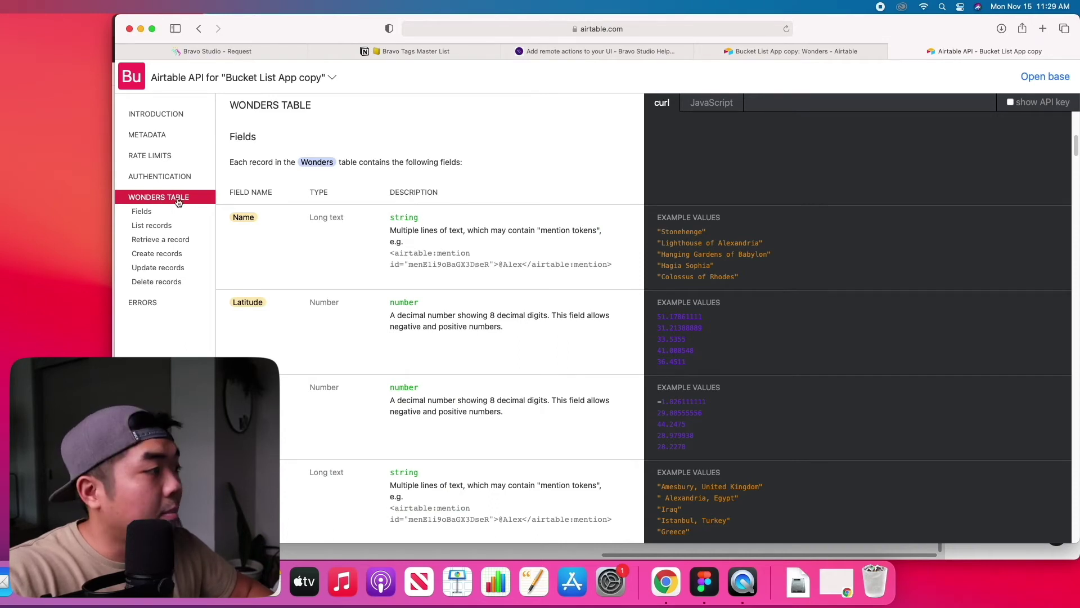
{"action": "left_click", "coordinate": [169, 282]}
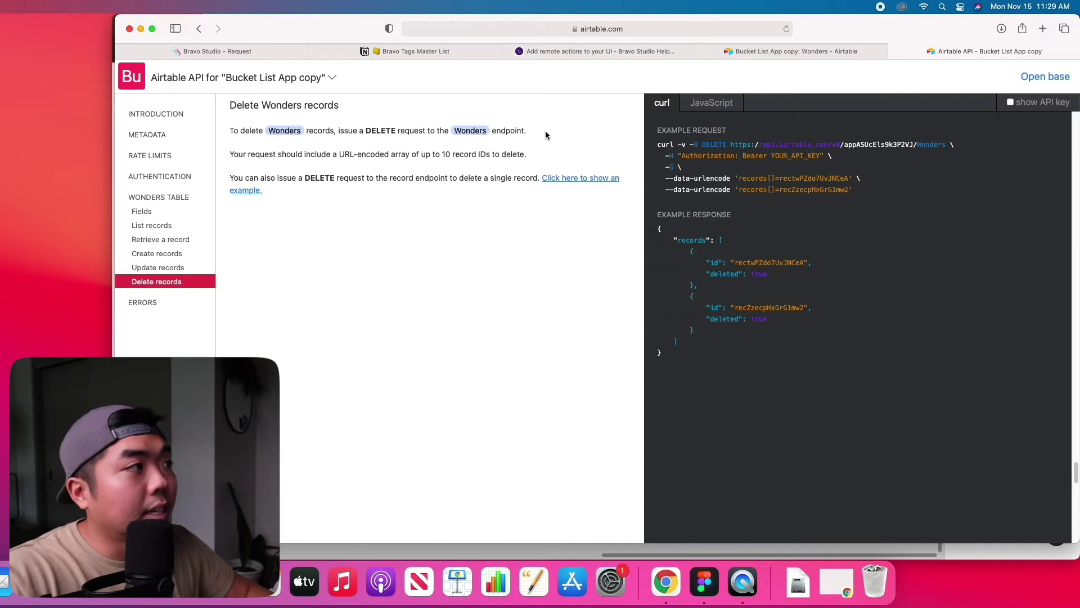
{"action": "left_click", "coordinate": [376, 51]}
{"action": "left_click", "coordinate": [285, 53]}
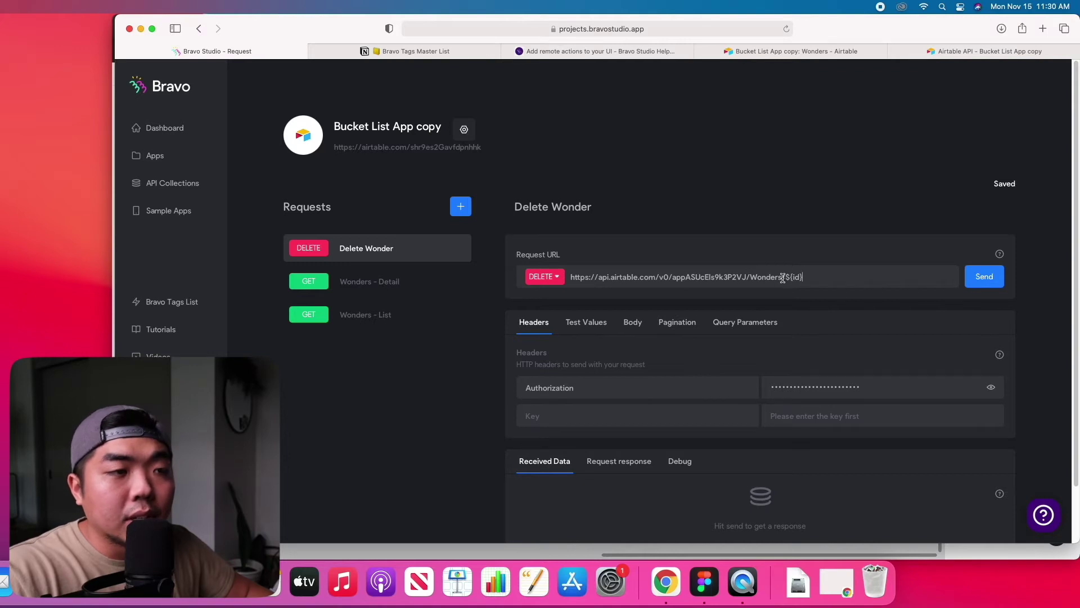
Step: Compare the Delete Wonder URL's ${id} placeholder with the Wonders - Detail request, then reopen Airtable's delete docs
{"action": "left_click_drag", "start_coordinate": [785, 277], "coordinate": [810, 276]}
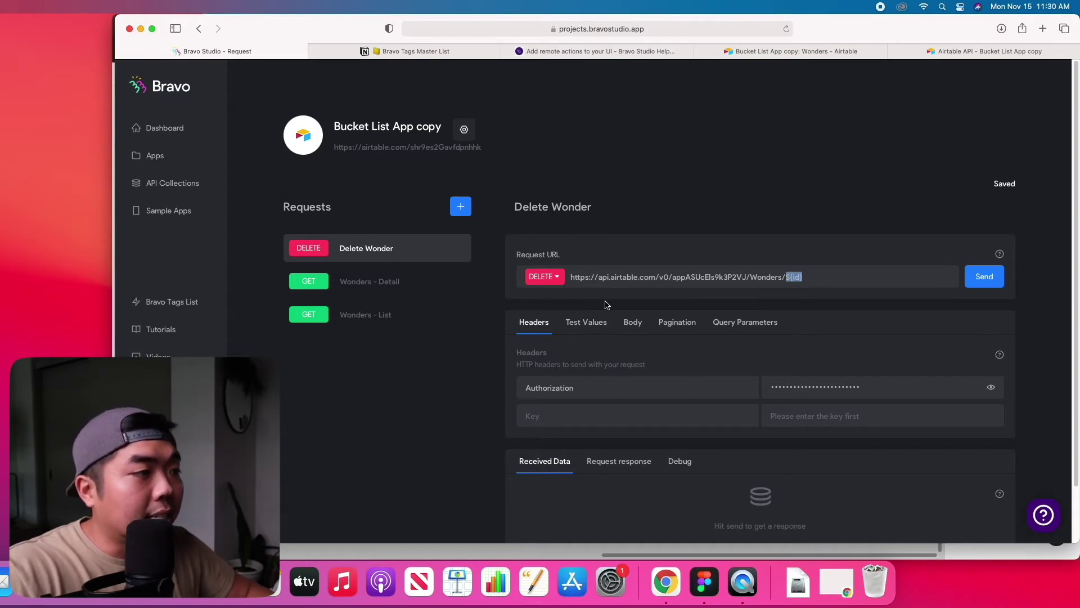
{"action": "left_click", "coordinate": [382, 290]}
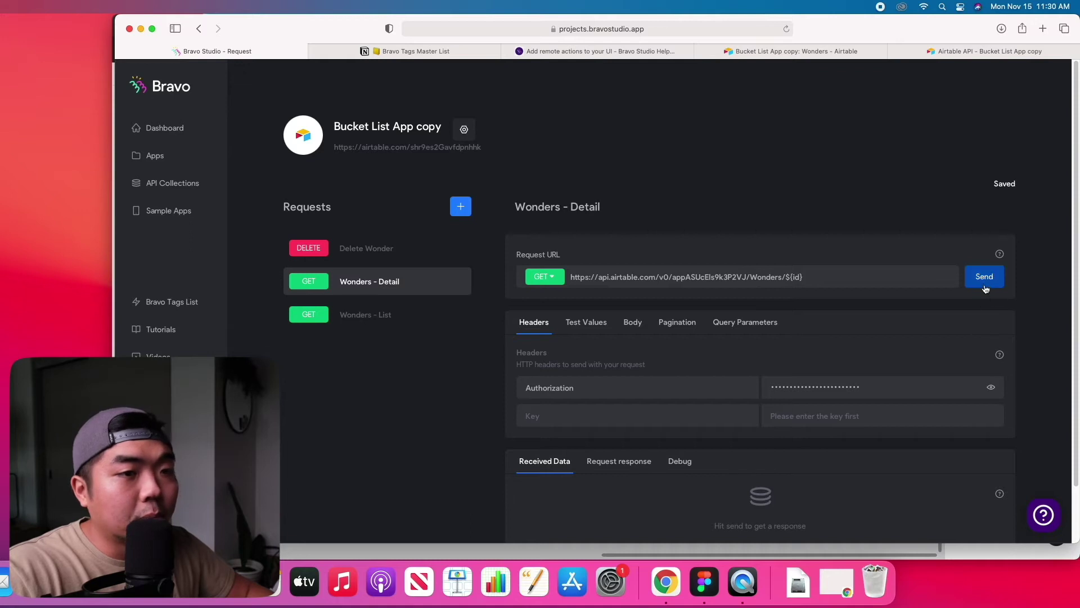
{"action": "left_click", "coordinate": [365, 246]}
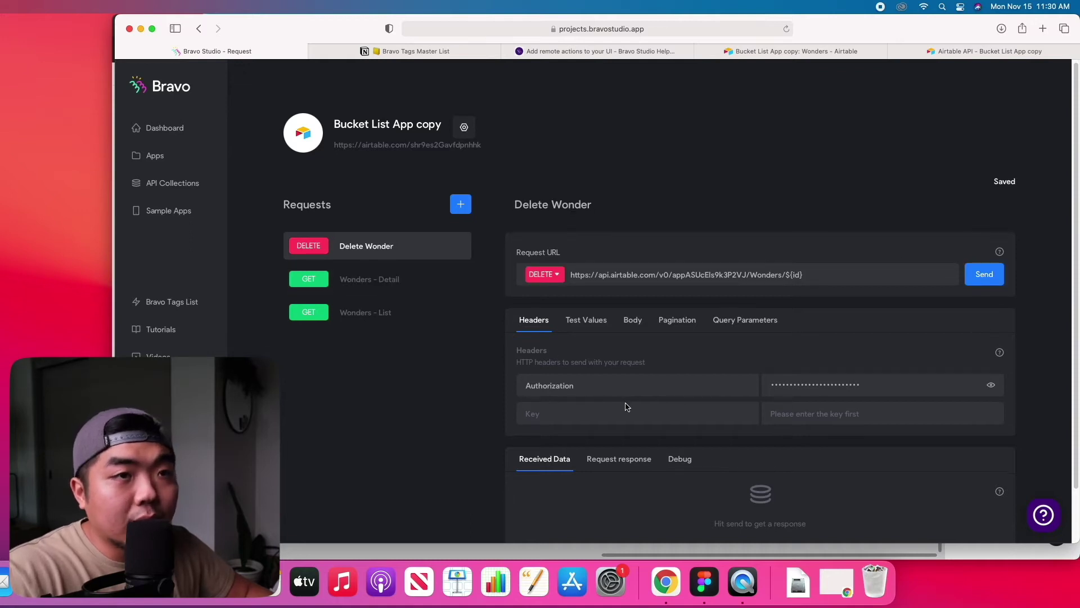
{"action": "left_click", "coordinate": [992, 53]}
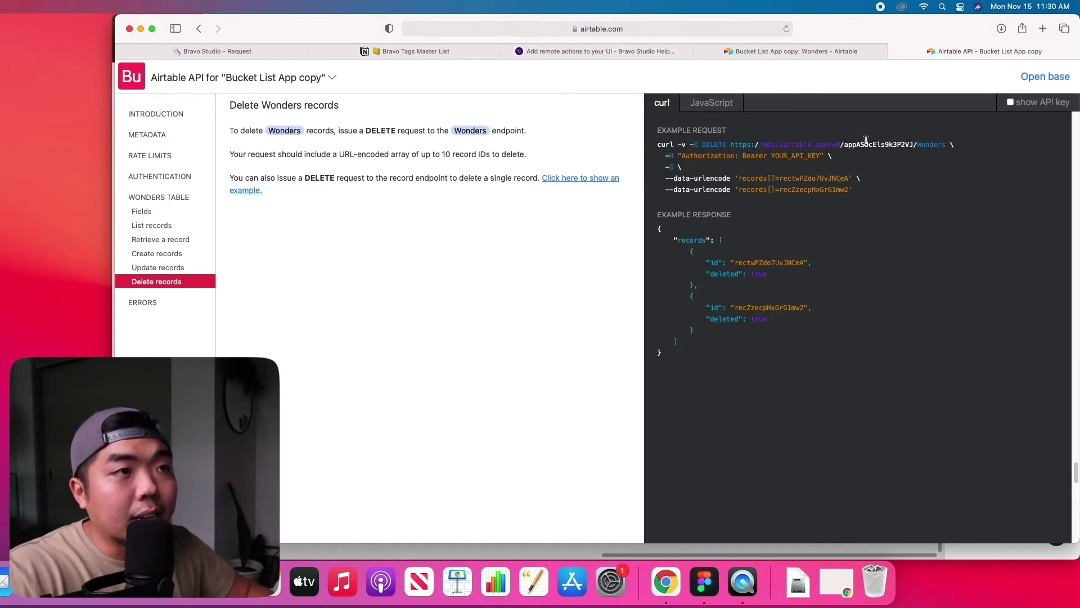
Step: Glance at the Wonders grid, then go back to the Bravo Studio request page
{"action": "left_click", "coordinate": [811, 53]}
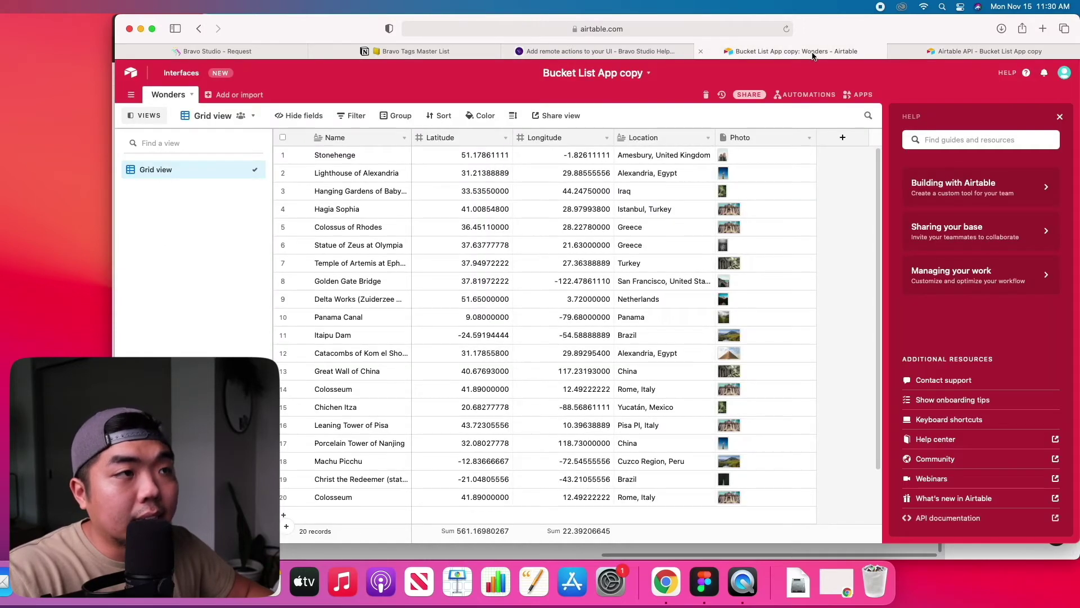
{"action": "left_click", "coordinate": [231, 52]}
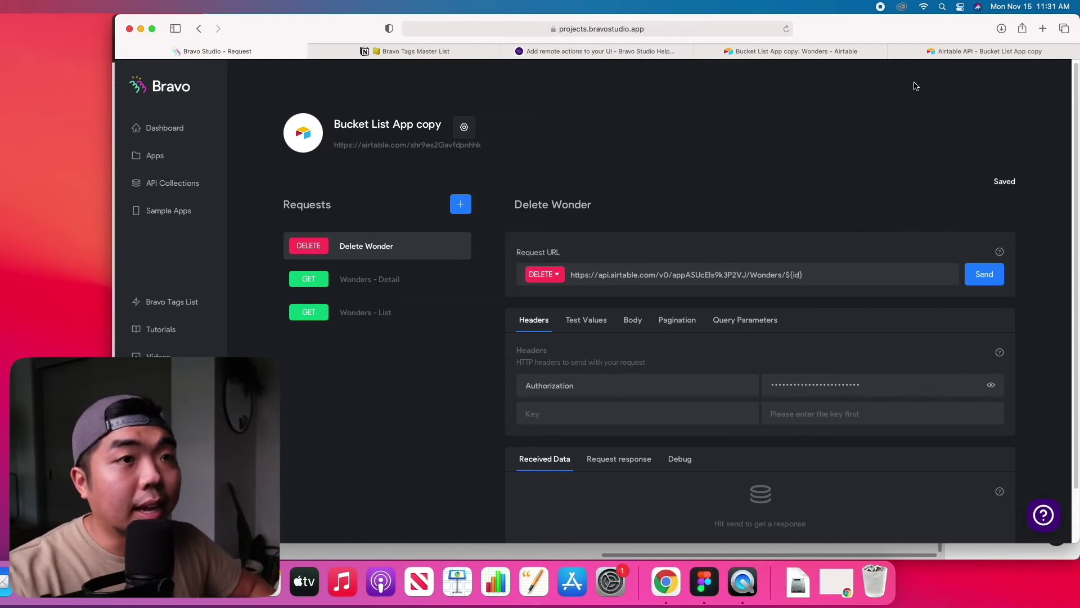
Step: Open the 'Add remote actions to your UI' guide and scroll to the step on tagging an element with [action:remote]
{"action": "left_click", "coordinate": [613, 51]}
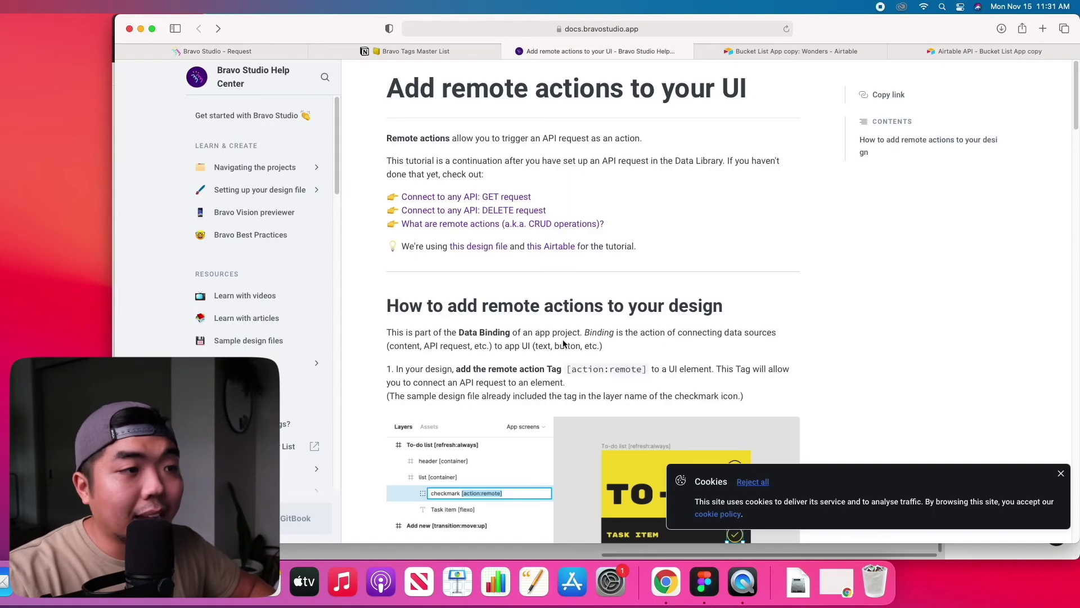
{"action": "scroll", "coordinate": [650, 318], "scroll_direction": "down", "scroll_amount": 5}
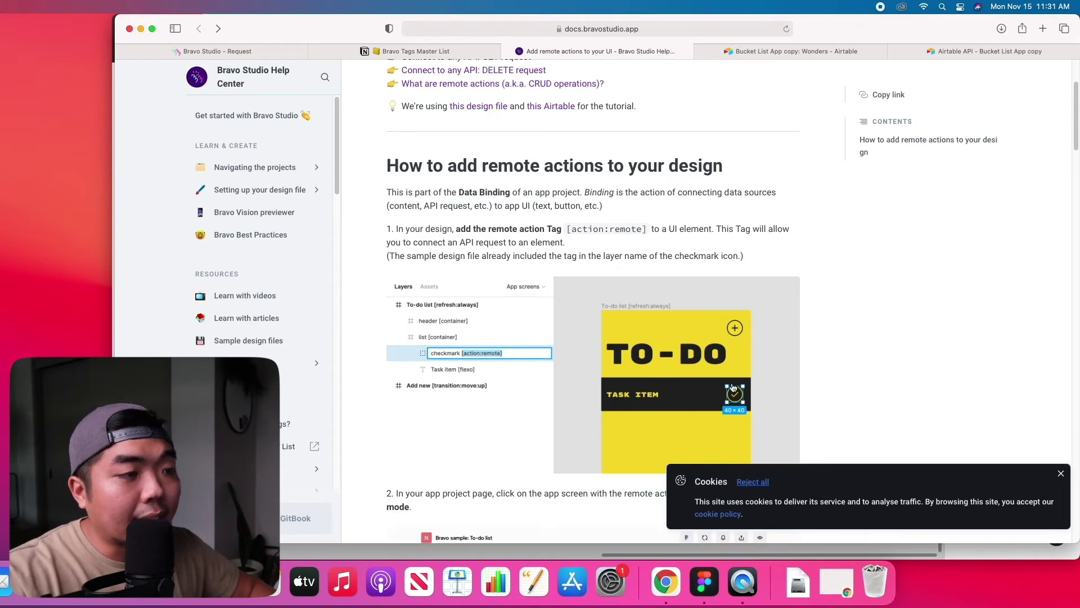
{"action": "scroll", "coordinate": [754, 361], "scroll_direction": "down", "scroll_amount": 2}
{"action": "key", "text": "ctrl+Up"}
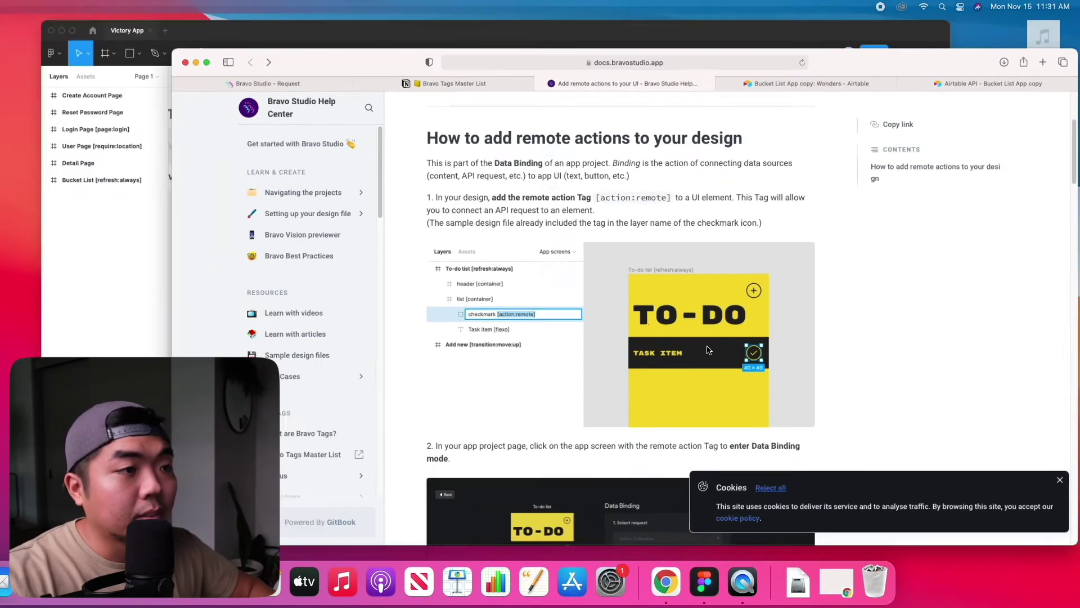
Step: In Figma, select the Complete Button layer inside the Complete Item Button frame
{"action": "left_click", "coordinate": [297, 328]}
{"action": "scroll", "coordinate": [686, 433], "scroll_direction": "down", "scroll_amount": 2}
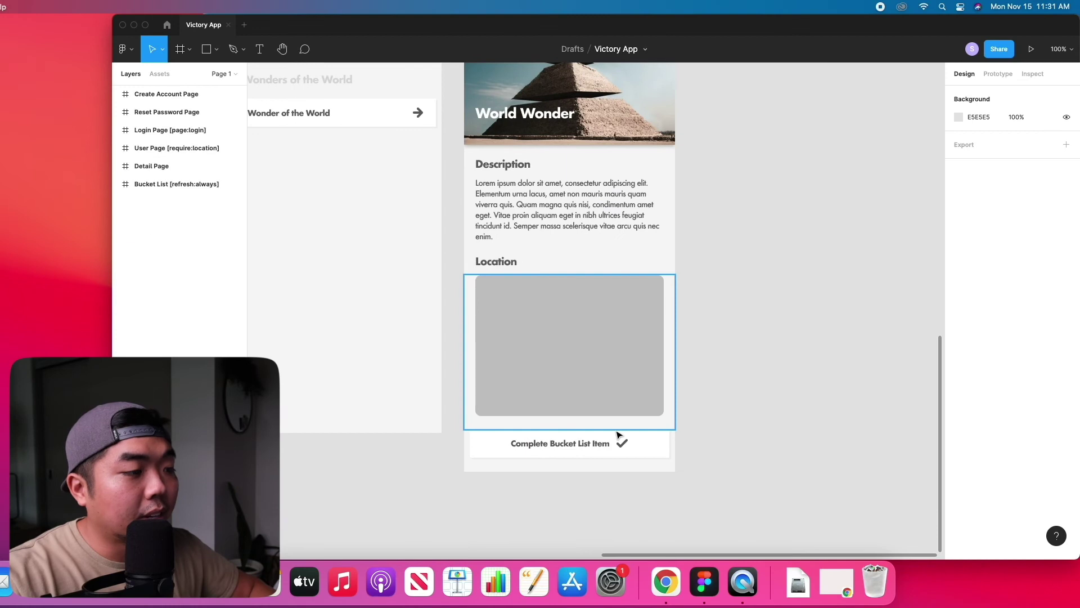
{"action": "left_click", "coordinate": [622, 454]}
{"action": "left_click", "coordinate": [125, 274]}
{"action": "left_click", "coordinate": [163, 290]}
{"action": "left_click", "coordinate": [164, 292]}
Step: Confirm the Complete Button layer name includes the [action:remote] tag, then return to the browser
{"action": "double_click", "coordinate": [188, 293]}
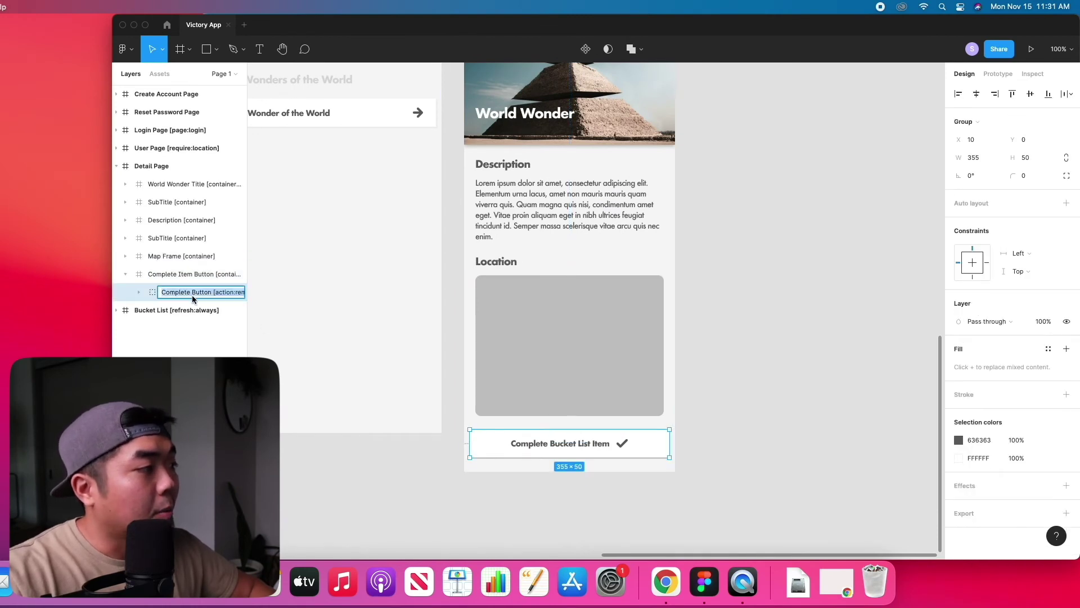
{"action": "left_click", "coordinate": [223, 292]}
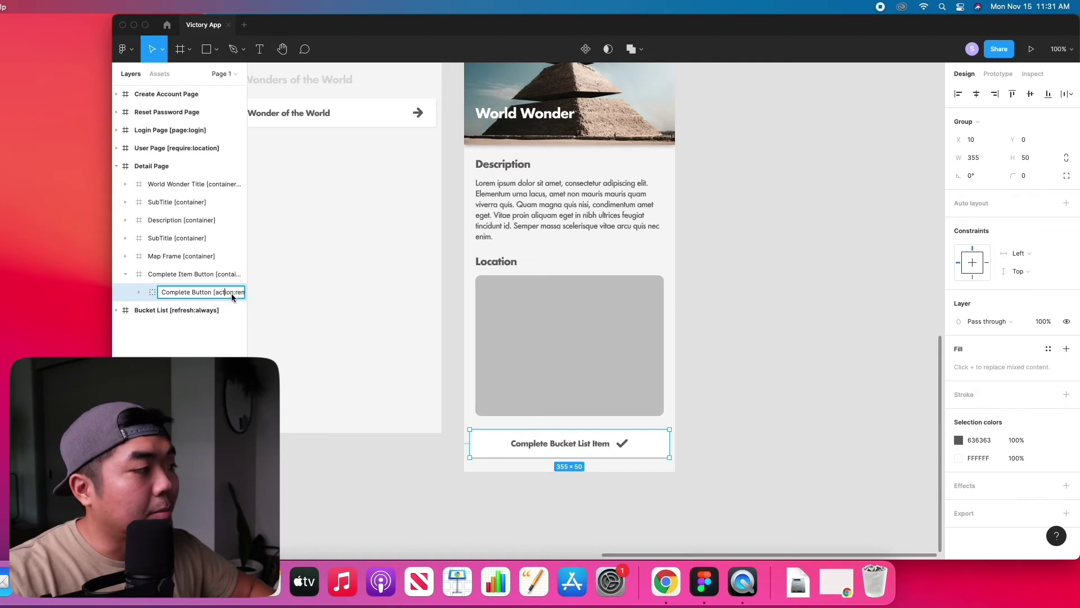
{"action": "left_click_drag", "start_coordinate": [214, 295], "coordinate": [252, 304]}
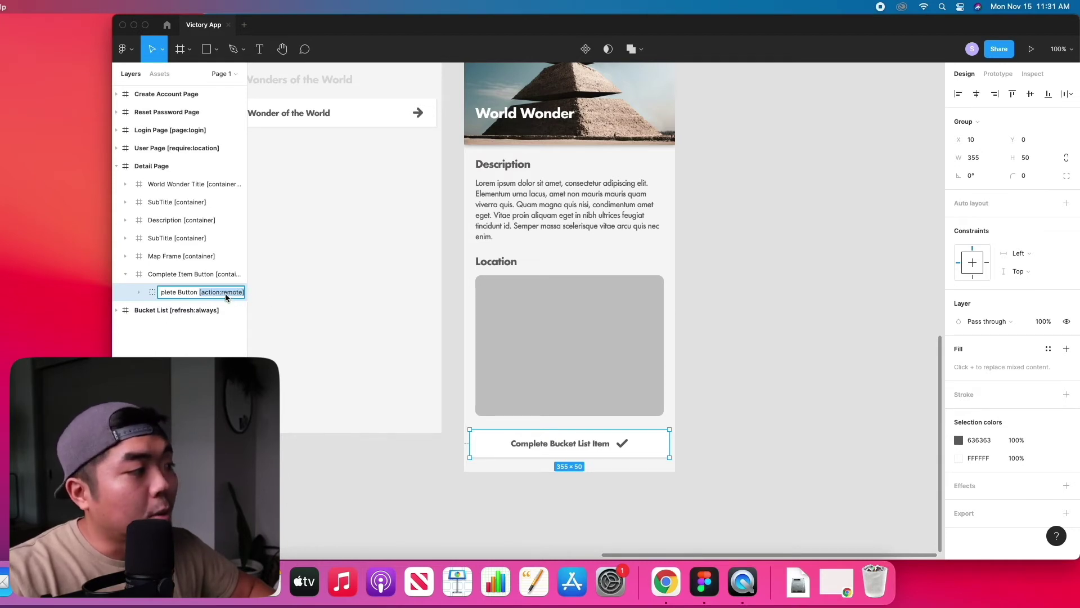
{"action": "left_click", "coordinate": [409, 485]}
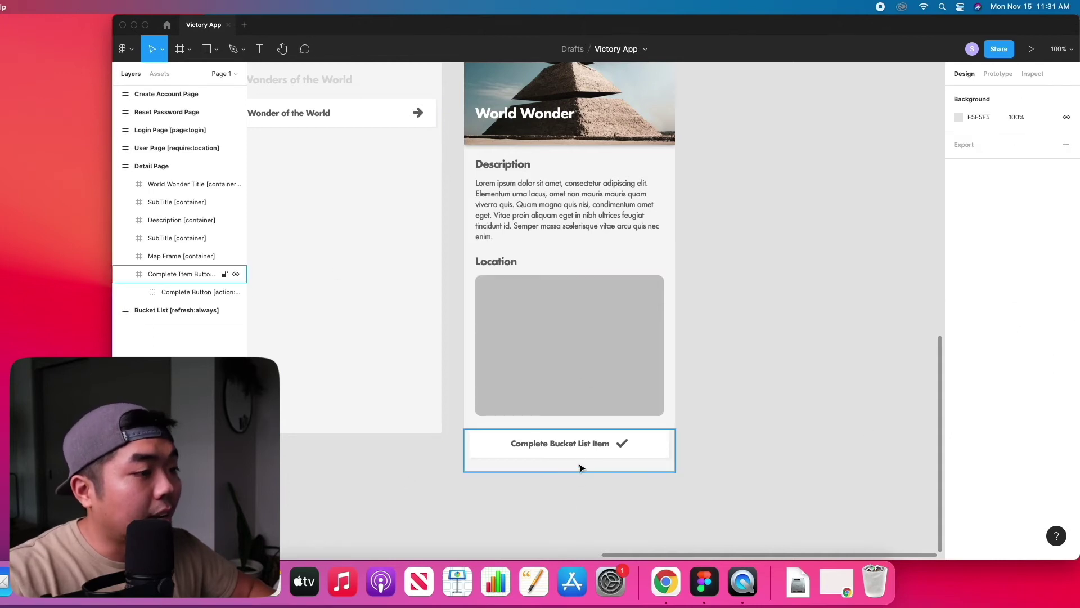
{"action": "key", "text": "super+Tab"}
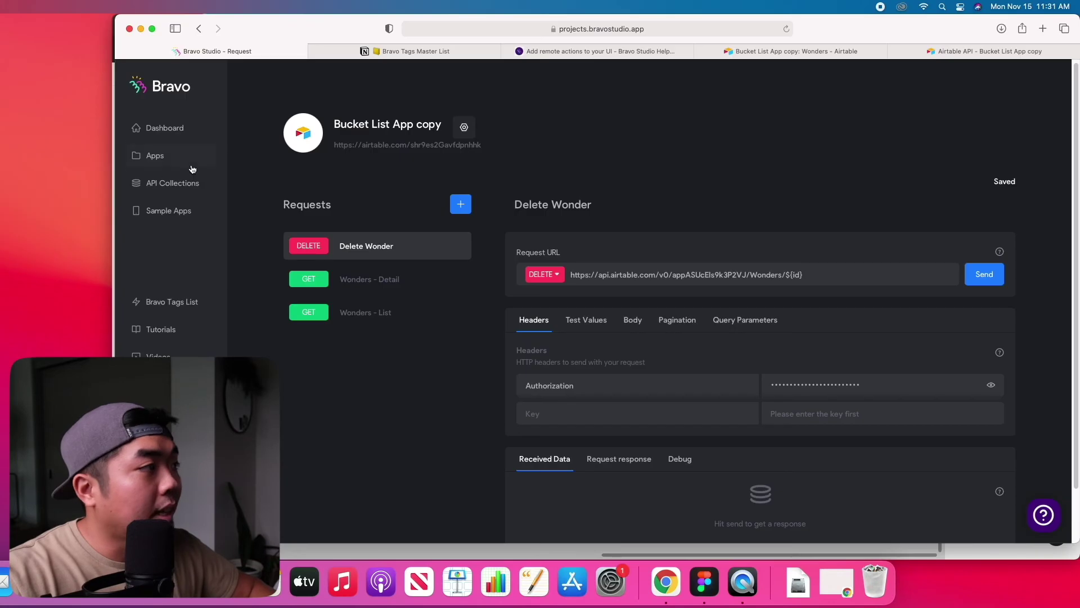
Step: Open the Victory App's screens and bring up the Detail Page in Data Binding mode
{"action": "left_click", "coordinate": [156, 156]}
{"action": "left_click", "coordinate": [346, 243]}
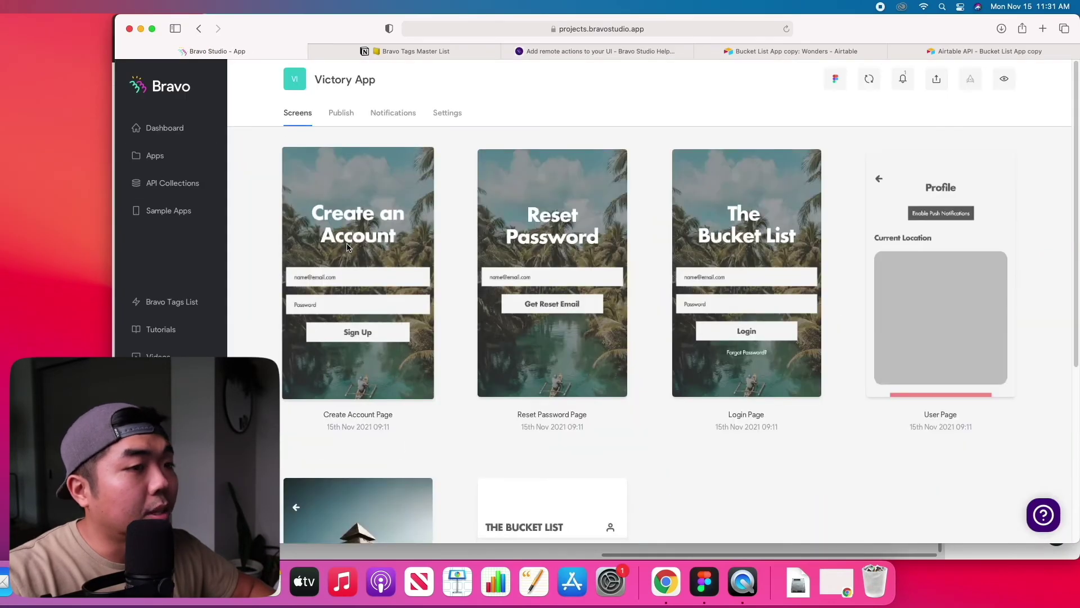
{"action": "scroll", "coordinate": [655, 307], "scroll_direction": "down", "scroll_amount": 5}
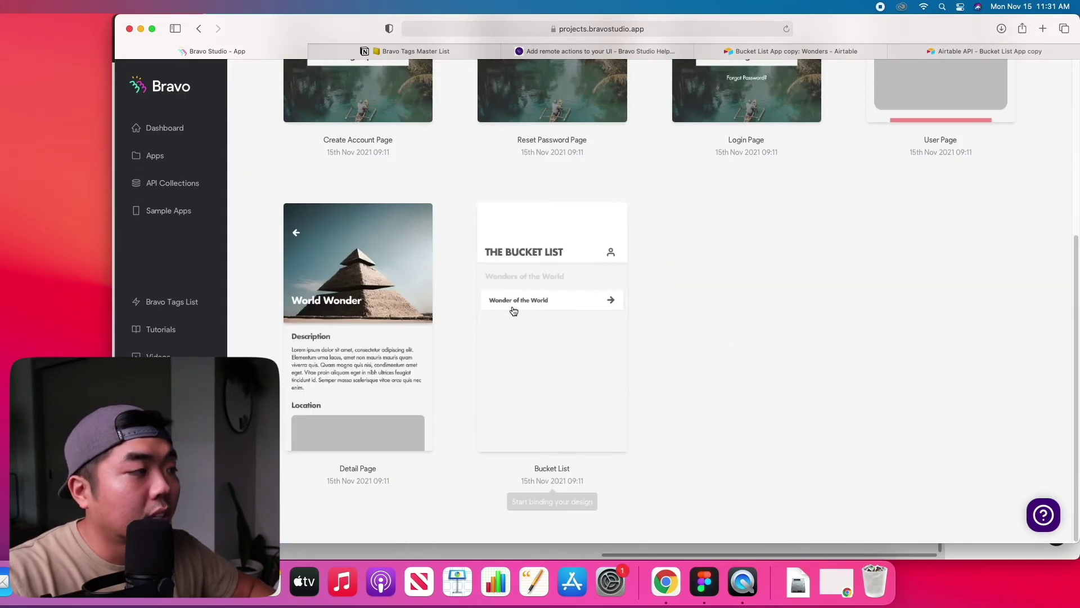
{"action": "left_click", "coordinate": [394, 296]}
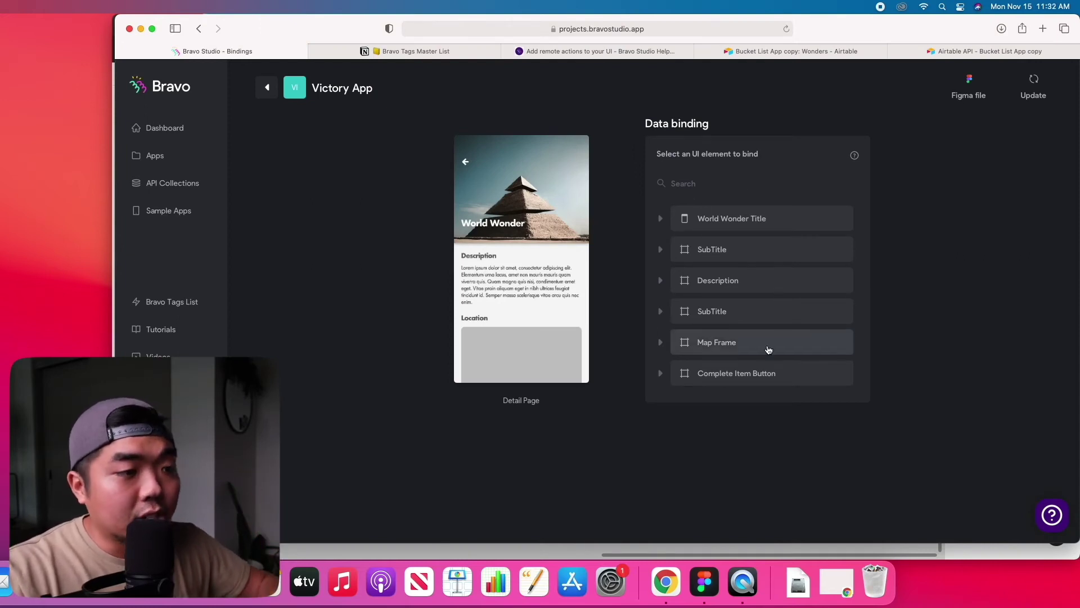
Step: Bind Complete Button to DELETE Delete Wonder, keeping confirmation and going to Bucket List on success
{"action": "left_click", "coordinate": [658, 376]}
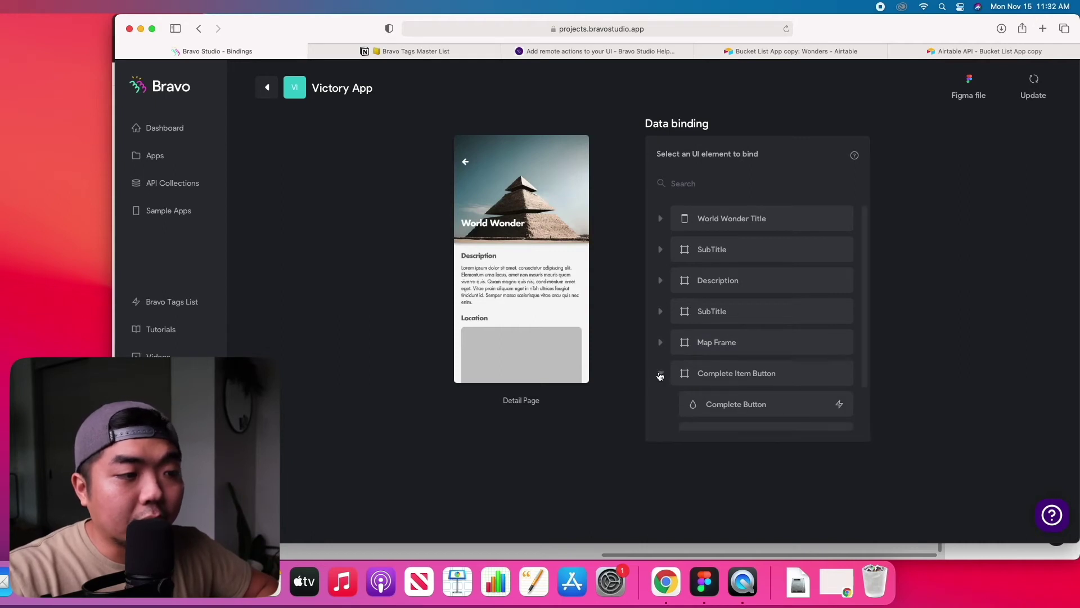
{"action": "scroll", "coordinate": [788, 405], "scroll_direction": "down", "scroll_amount": 2}
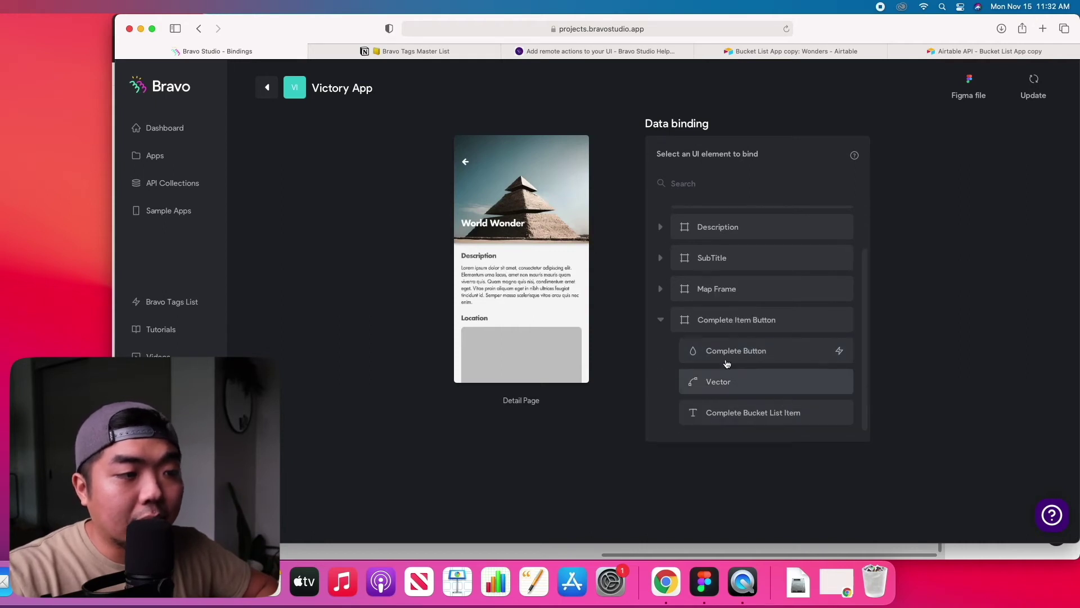
{"action": "left_click", "coordinate": [781, 359]}
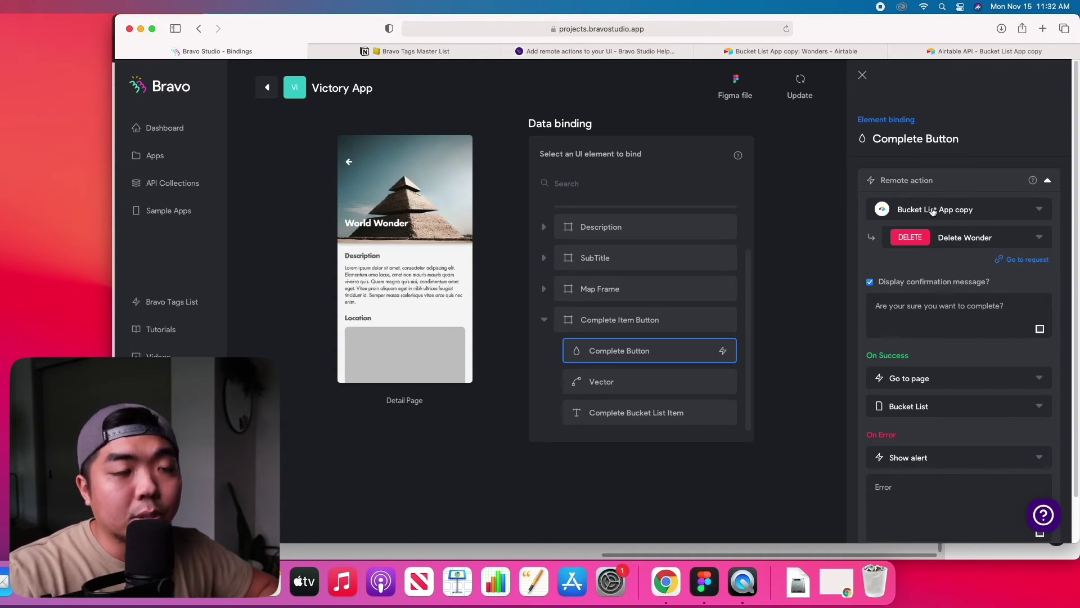
{"action": "left_click", "coordinate": [974, 237]}
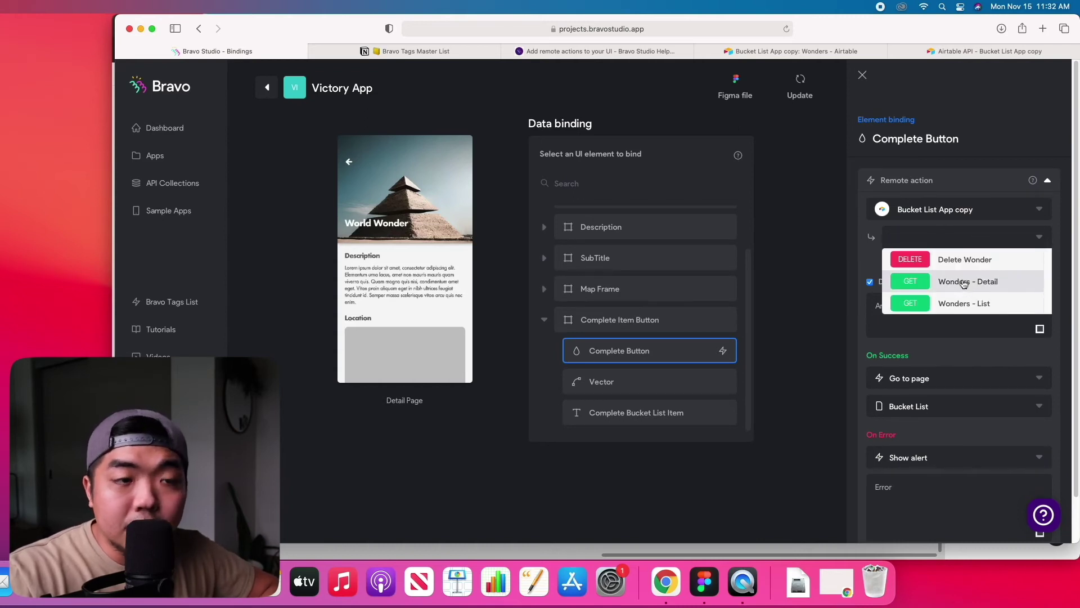
{"action": "left_click", "coordinate": [963, 259]}
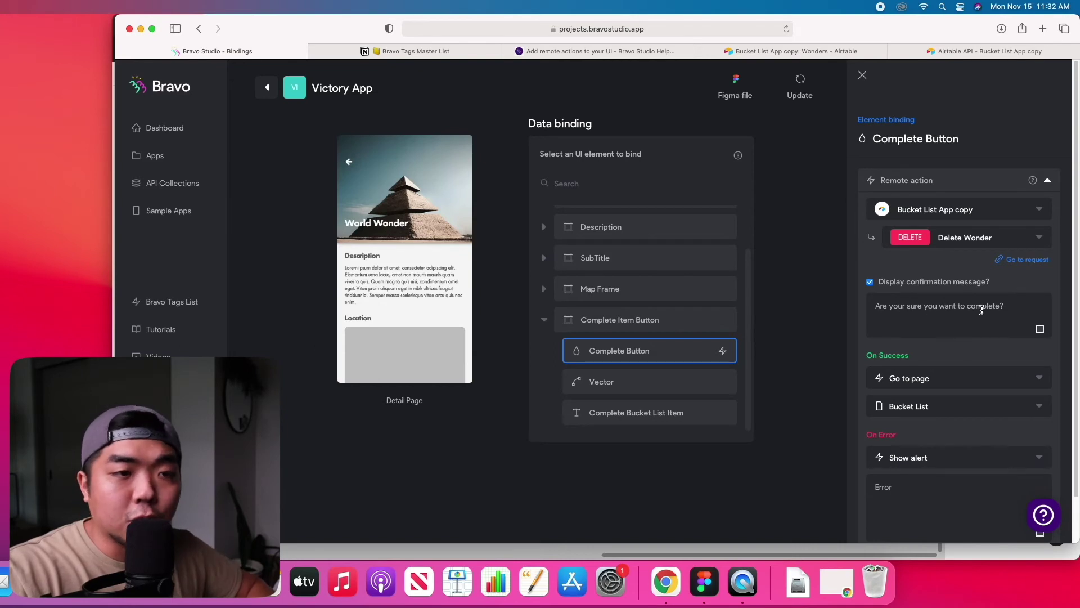
{"action": "scroll", "coordinate": [967, 315], "scroll_direction": "down", "scroll_amount": 2}
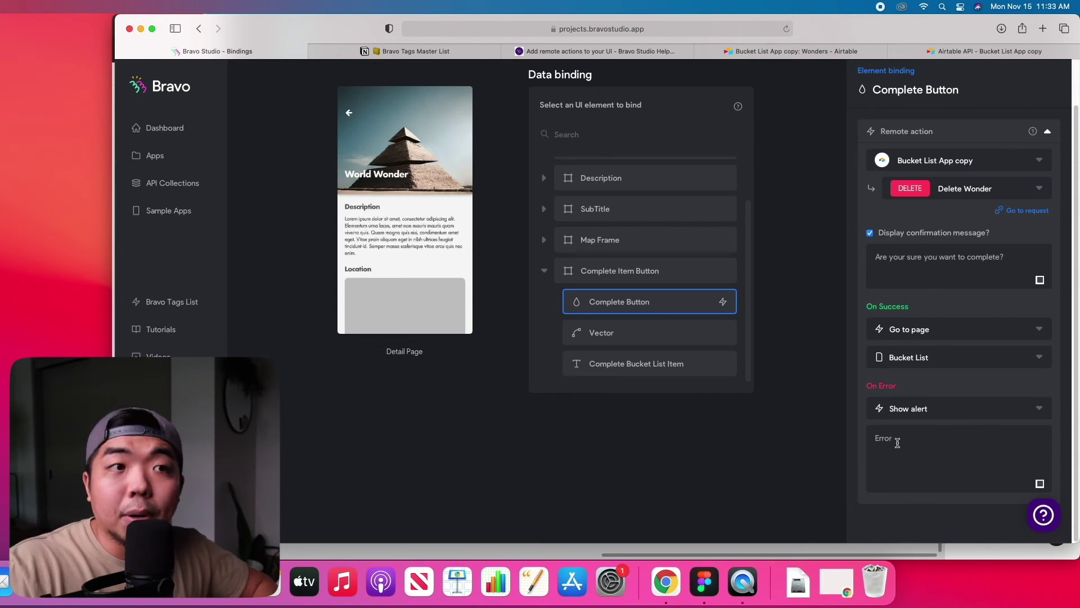
{"action": "scroll", "coordinate": [897, 443], "scroll_direction": "up", "scroll_amount": 2}
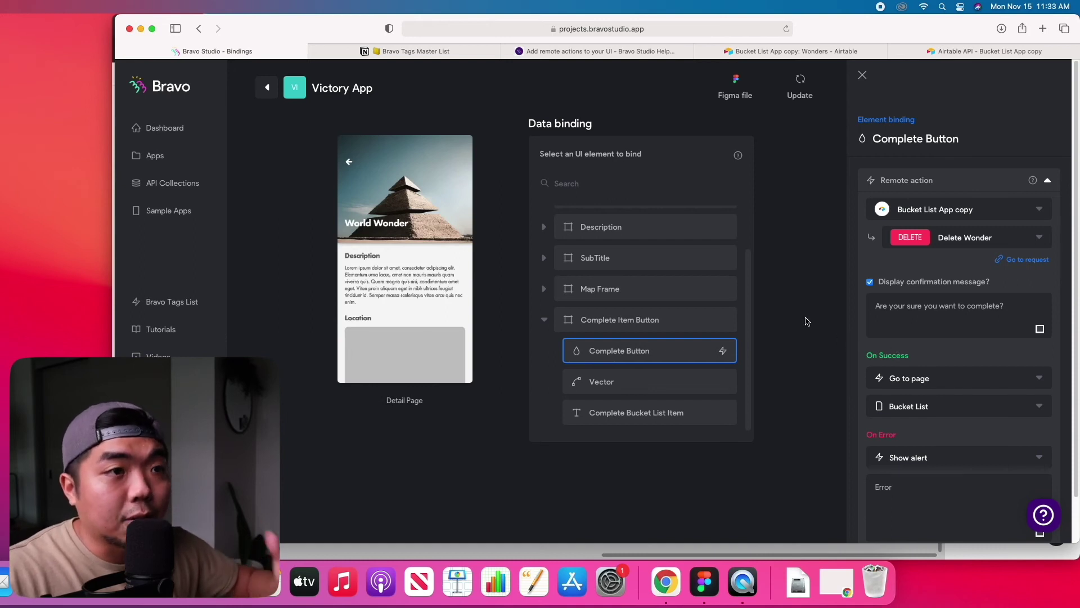
Step: In the Bravo Tags Master List, collapse Actions and expand Refresh page to read the refresh:always tag
{"action": "left_click", "coordinate": [431, 54]}
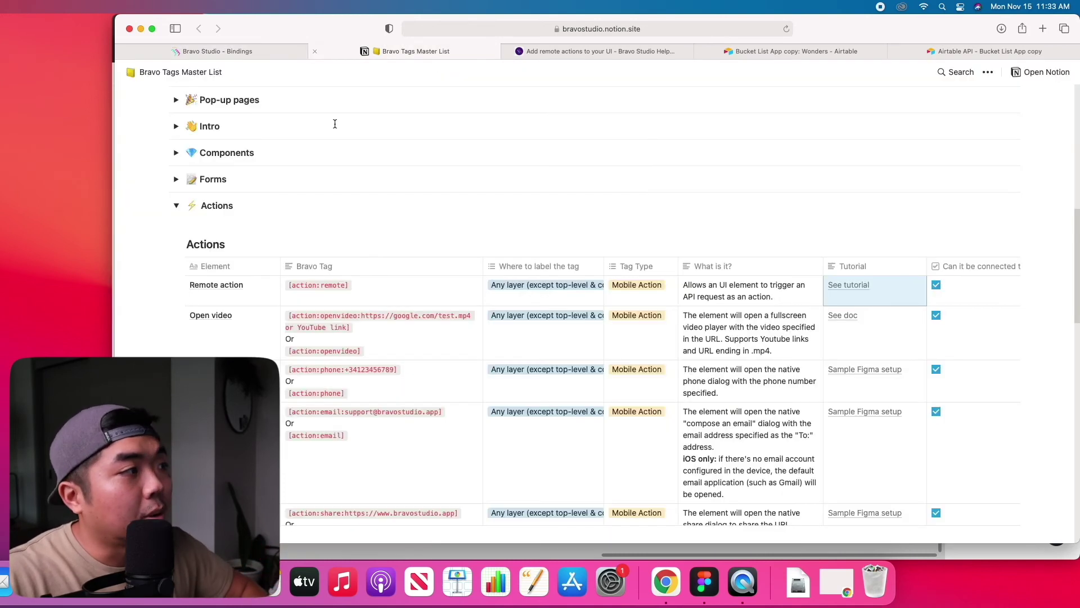
{"action": "left_click", "coordinate": [176, 206]}
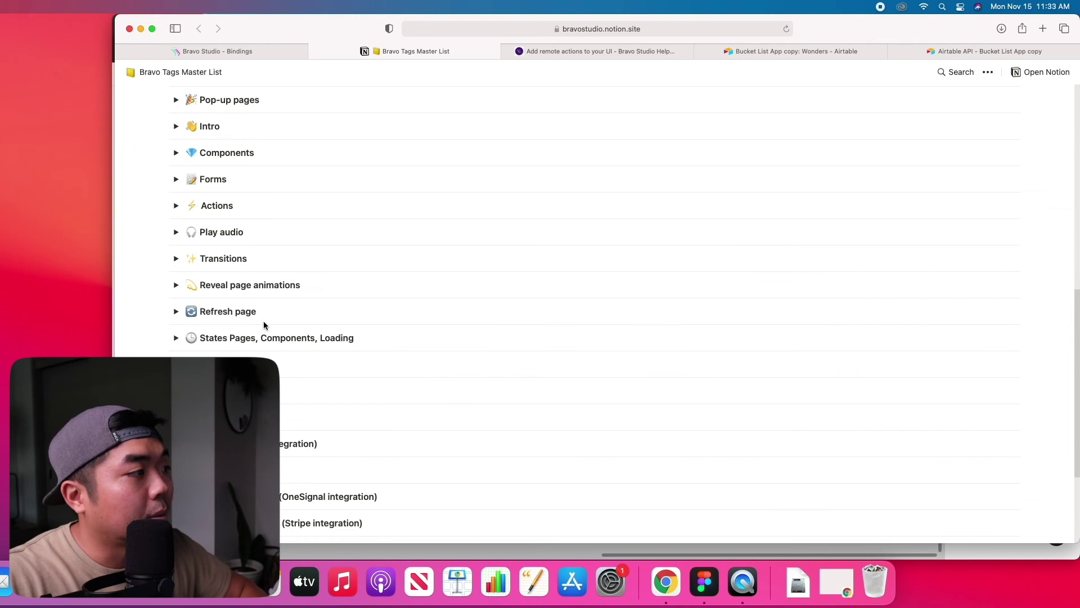
{"action": "left_click", "coordinate": [176, 312]}
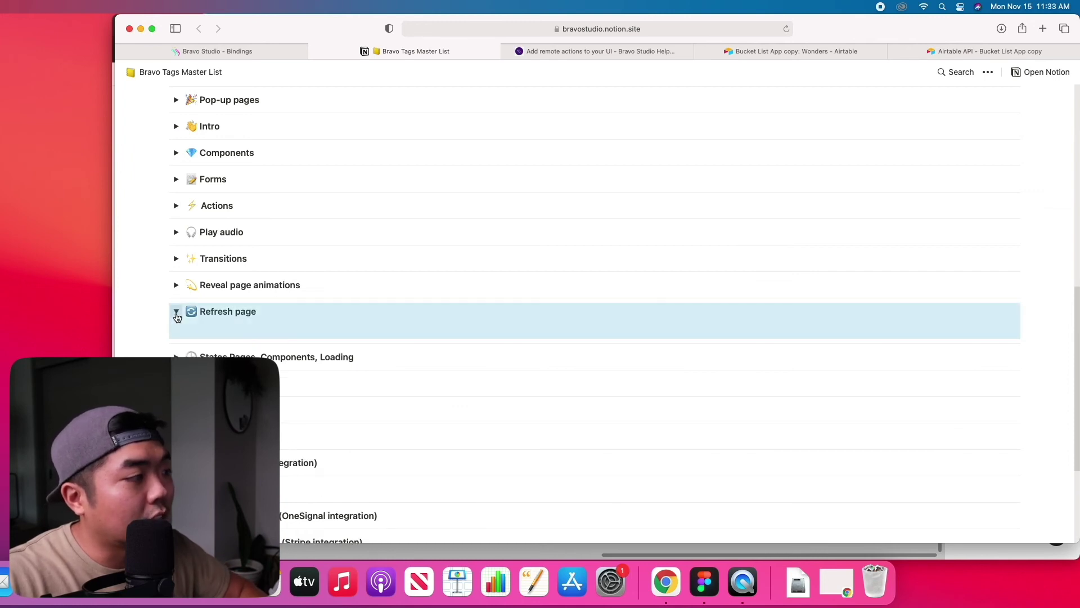
{"action": "scroll", "coordinate": [342, 375], "scroll_direction": "down", "scroll_amount": 3}
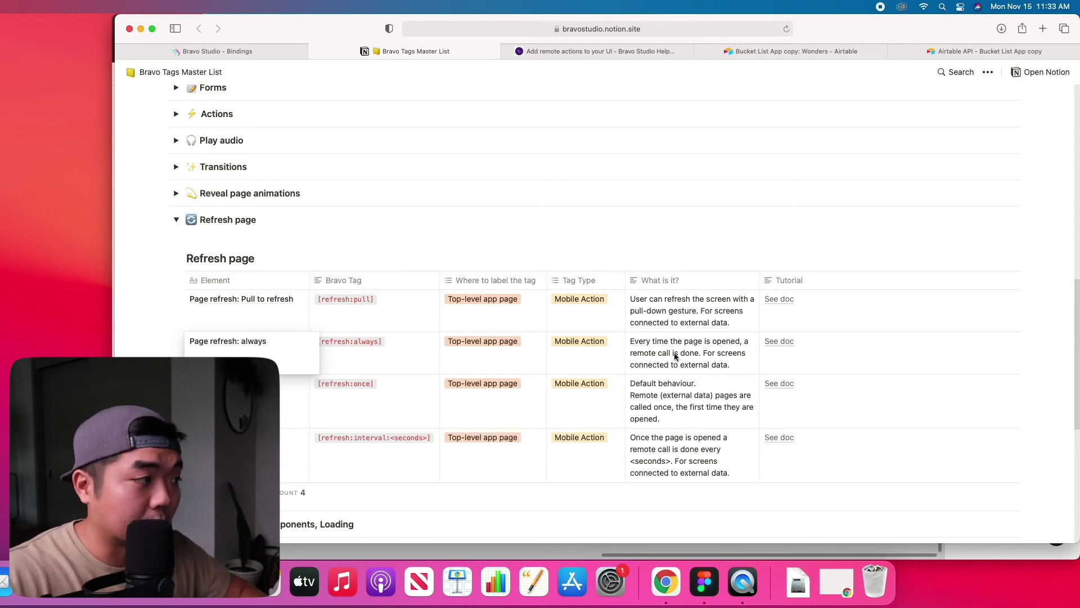
{"action": "key", "text": "Escape"}
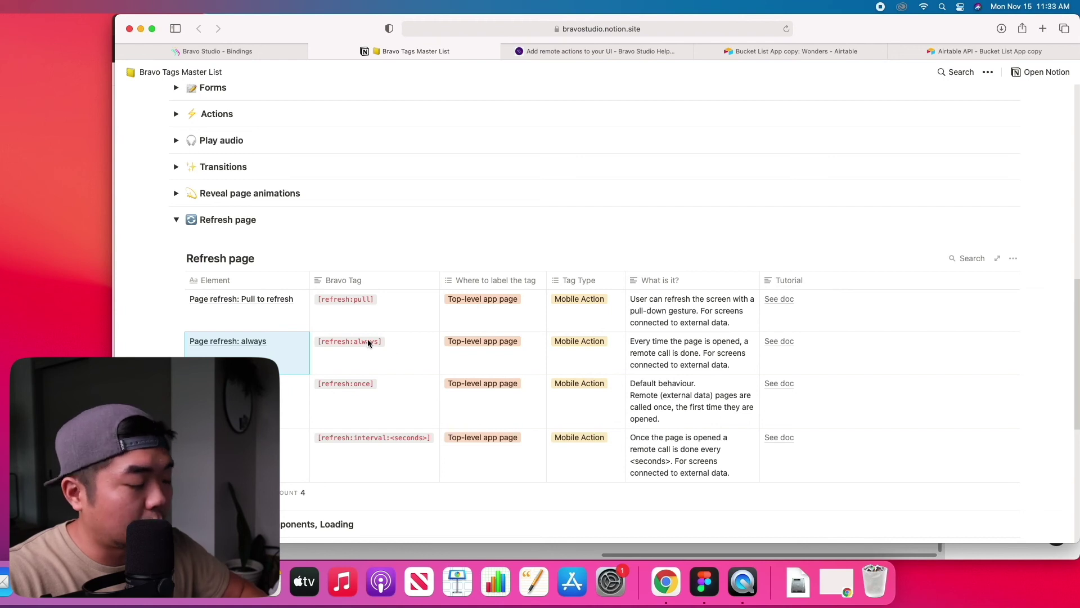
{"action": "key", "text": "ctrl+Up"}
{"action": "left_click", "coordinate": [360, 268]}
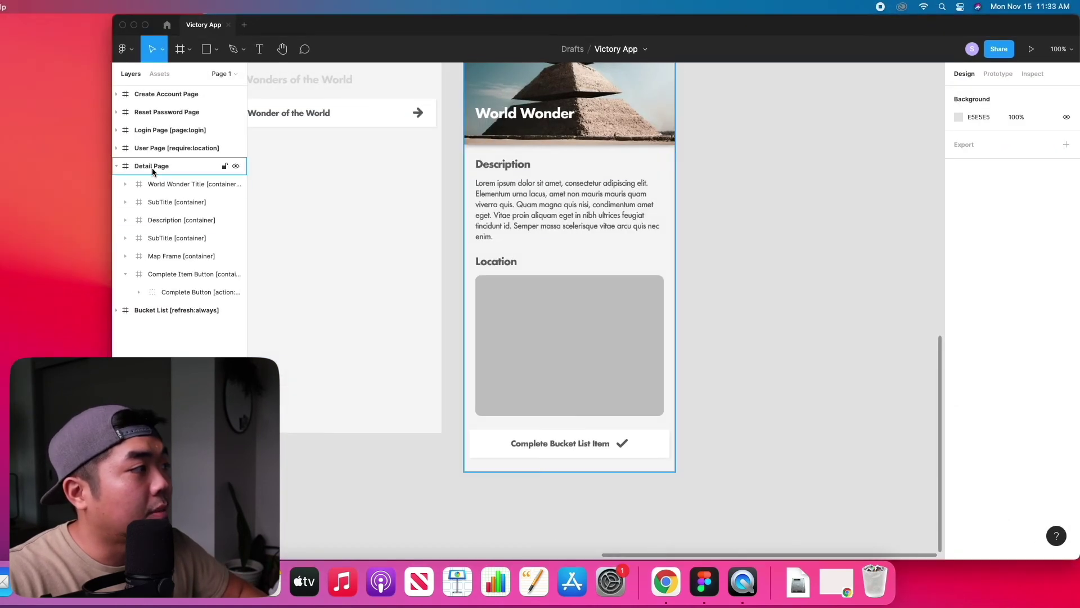
Step: Collapse Detail Page in Layers and confirm the Bucket List frame's name includes [refresh:always]
{"action": "left_click", "coordinate": [117, 165]}
{"action": "left_click", "coordinate": [152, 185]}
{"action": "double_click", "coordinate": [160, 184]}
{"action": "left_click_drag", "start_coordinate": [170, 184], "coordinate": [252, 201]}
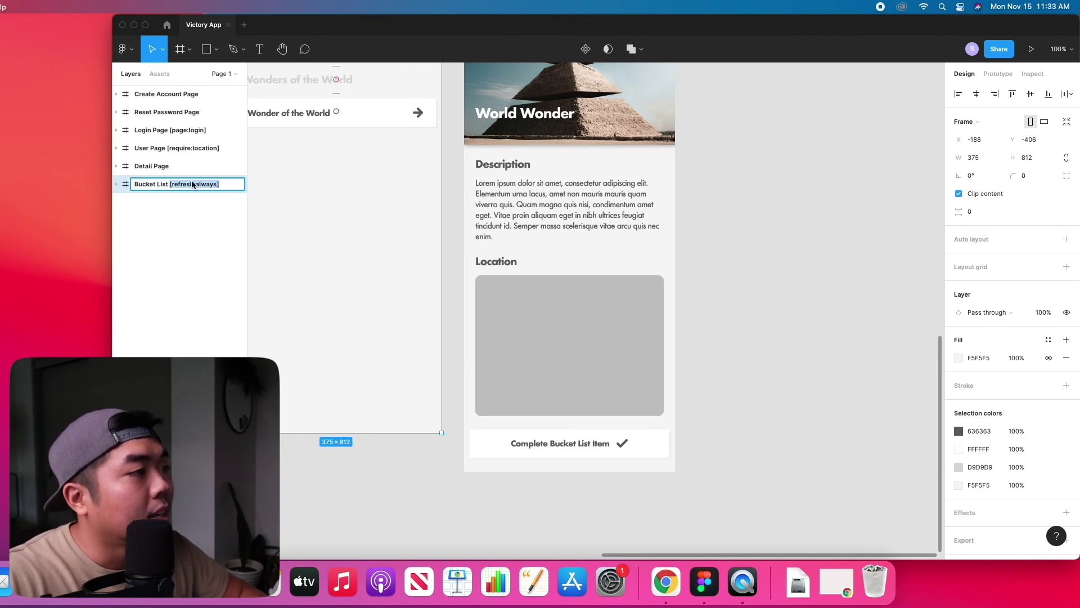
{"action": "left_click", "coordinate": [360, 282]}
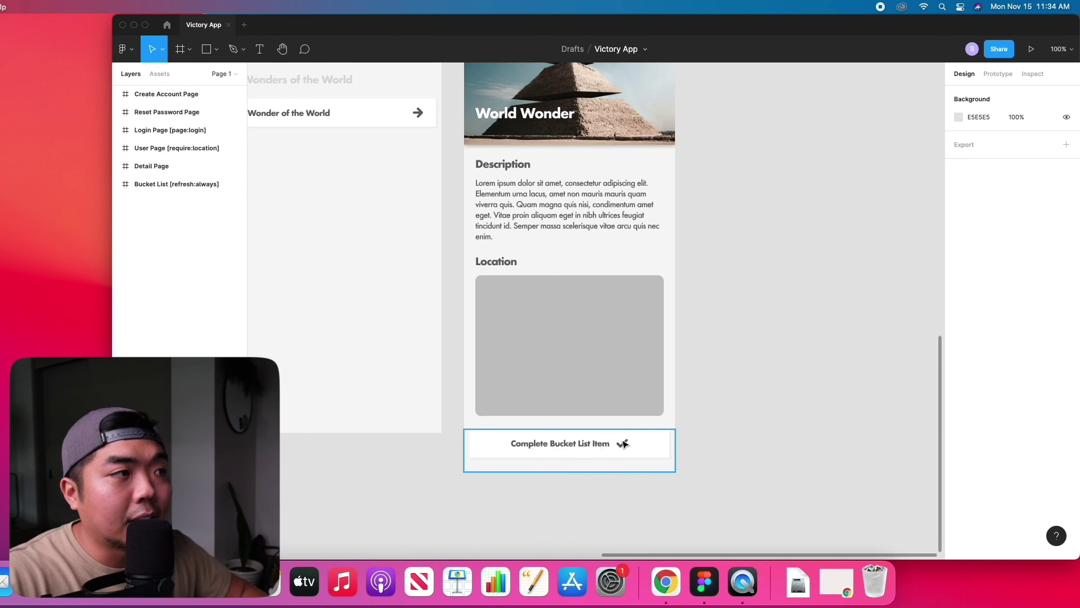
Step: Scroll the canvas to the Complete Bucket List Item button, then switch back to the help article
{"action": "scroll", "coordinate": [388, 234], "scroll_direction": "left", "scroll_amount": 3}
{"action": "scroll", "coordinate": [388, 234], "scroll_direction": "up", "scroll_amount": 1}
{"action": "scroll", "coordinate": [391, 237], "scroll_direction": "up", "scroll_amount": 5}
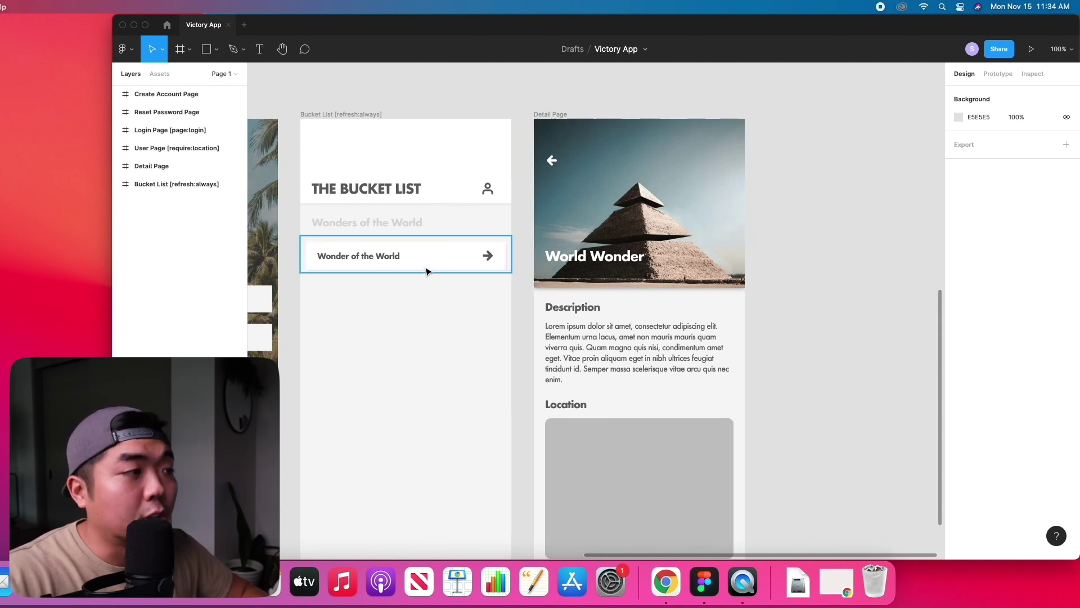
{"action": "scroll", "coordinate": [643, 391], "scroll_direction": "down", "scroll_amount": 5}
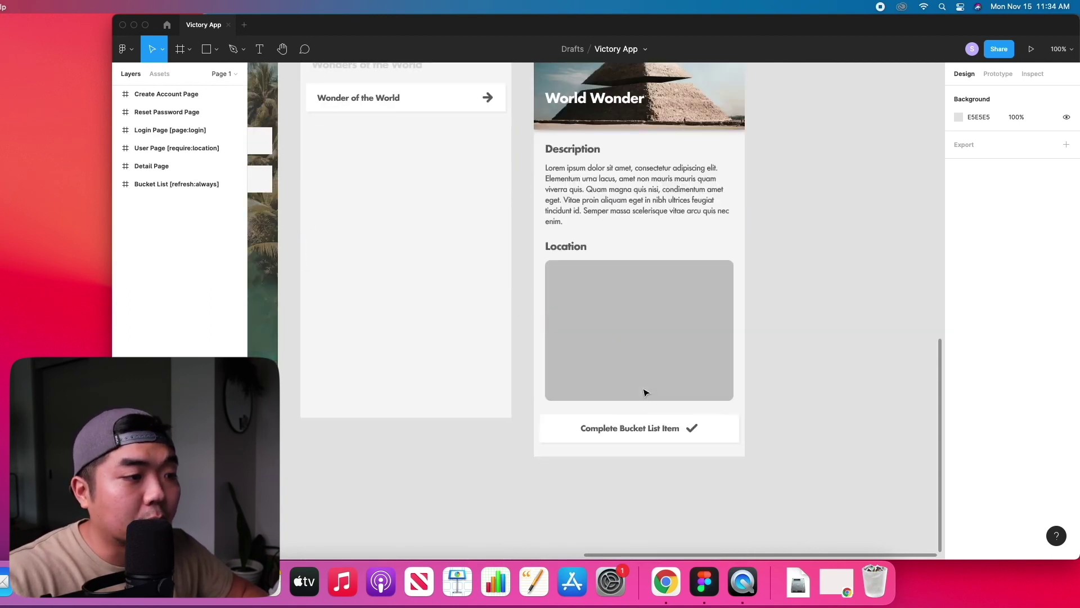
{"action": "scroll", "coordinate": [673, 463], "scroll_direction": "up", "scroll_amount": 1}
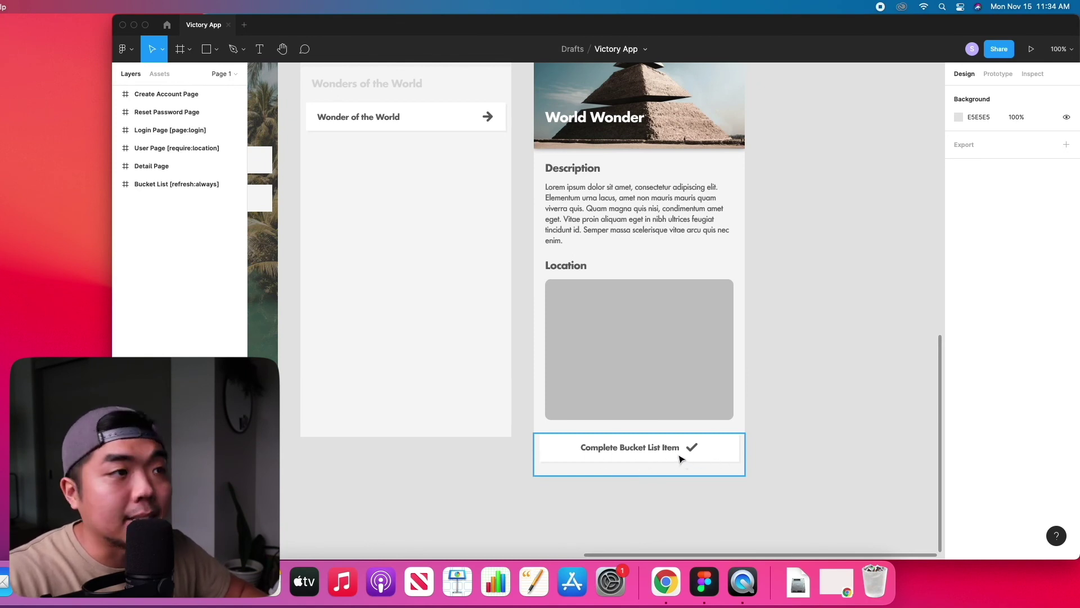
{"action": "key", "text": "super+Tab"}
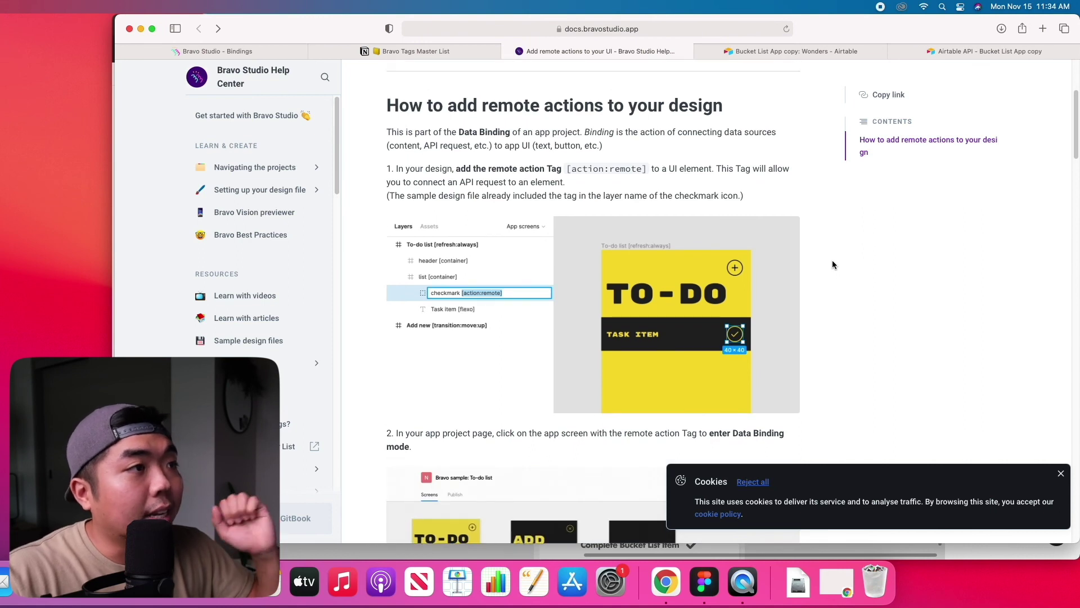
{"action": "scroll", "coordinate": [832, 265], "scroll_direction": "up", "scroll_amount": 1}
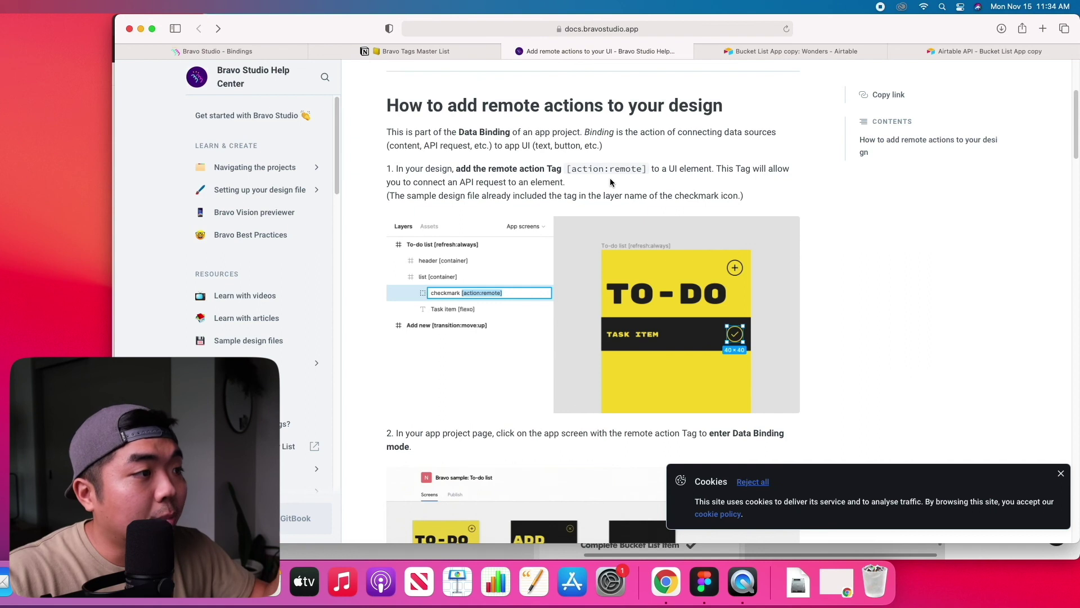
{"action": "scroll", "coordinate": [616, 192], "scroll_direction": "down", "scroll_amount": 4}
{"action": "scroll", "coordinate": [615, 227], "scroll_direction": "down", "scroll_amount": 5}
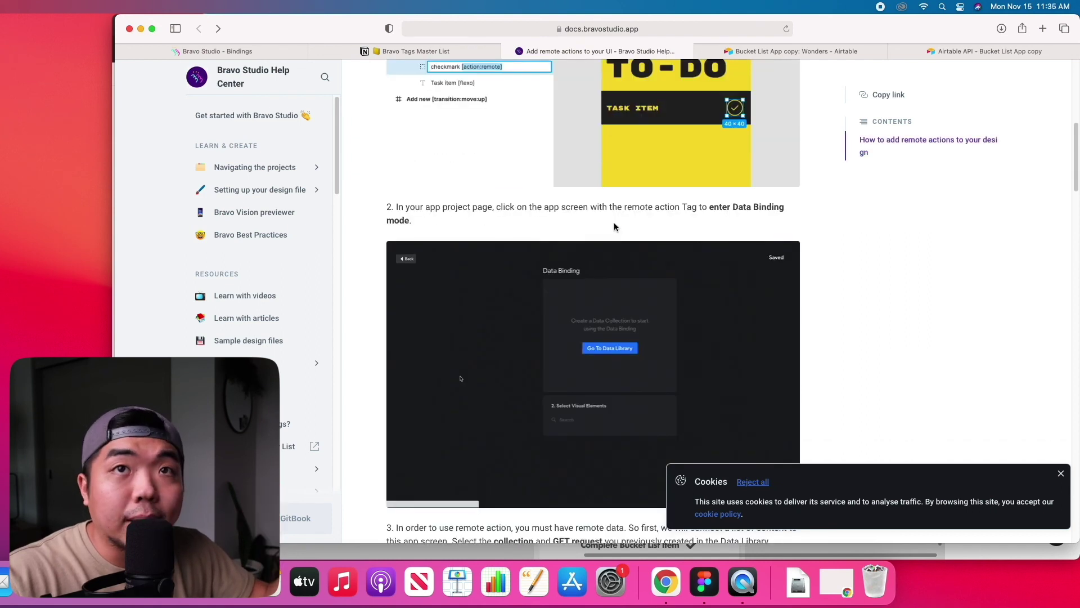